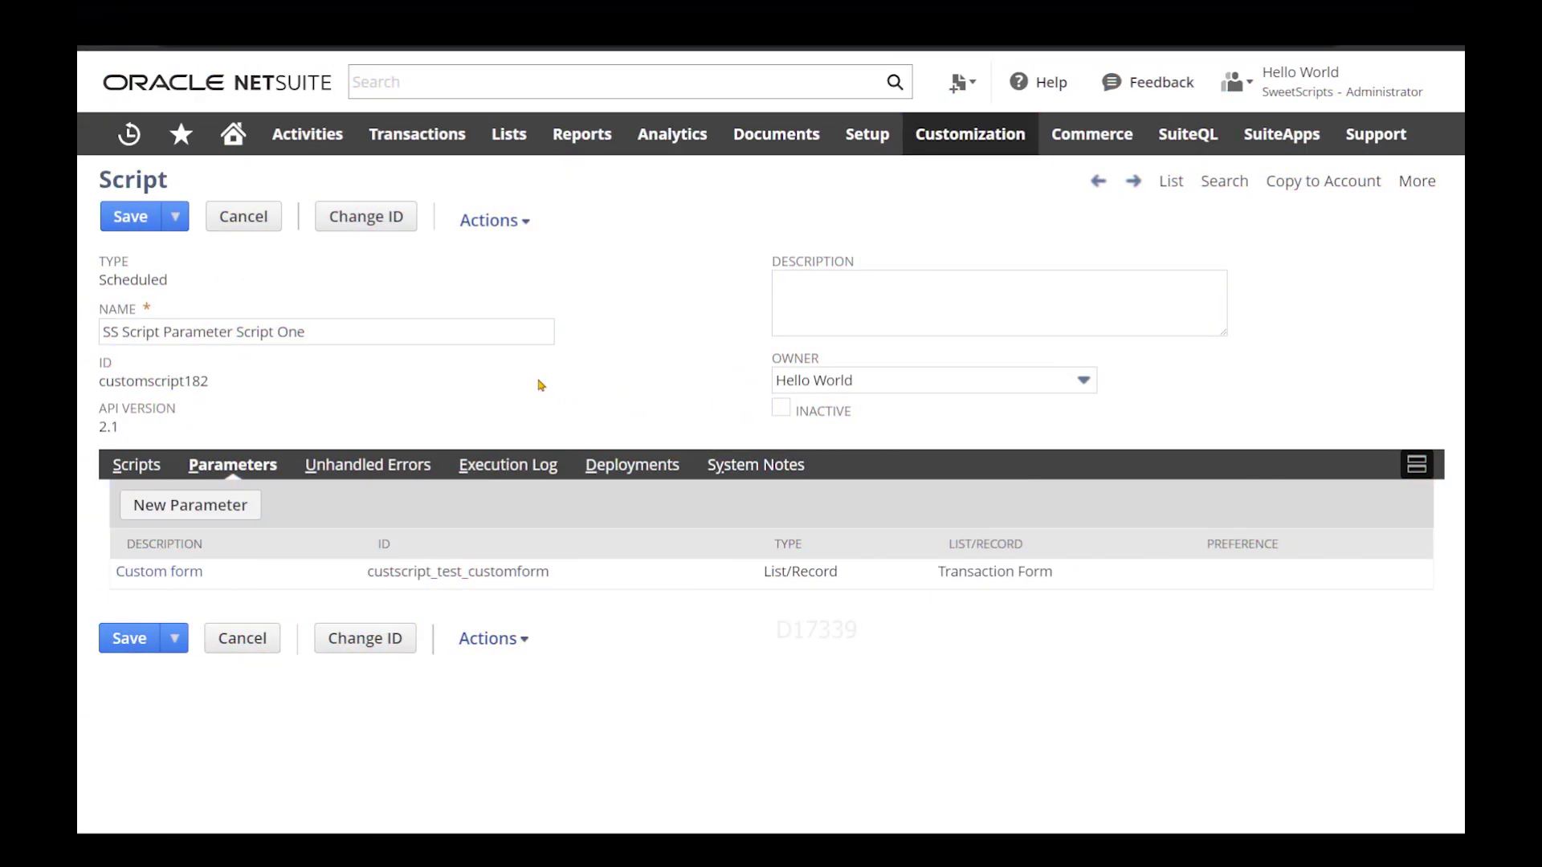
Compare the Script One and Script Two names and view Script Two's parameters.
drag(330, 330, 243, 331)
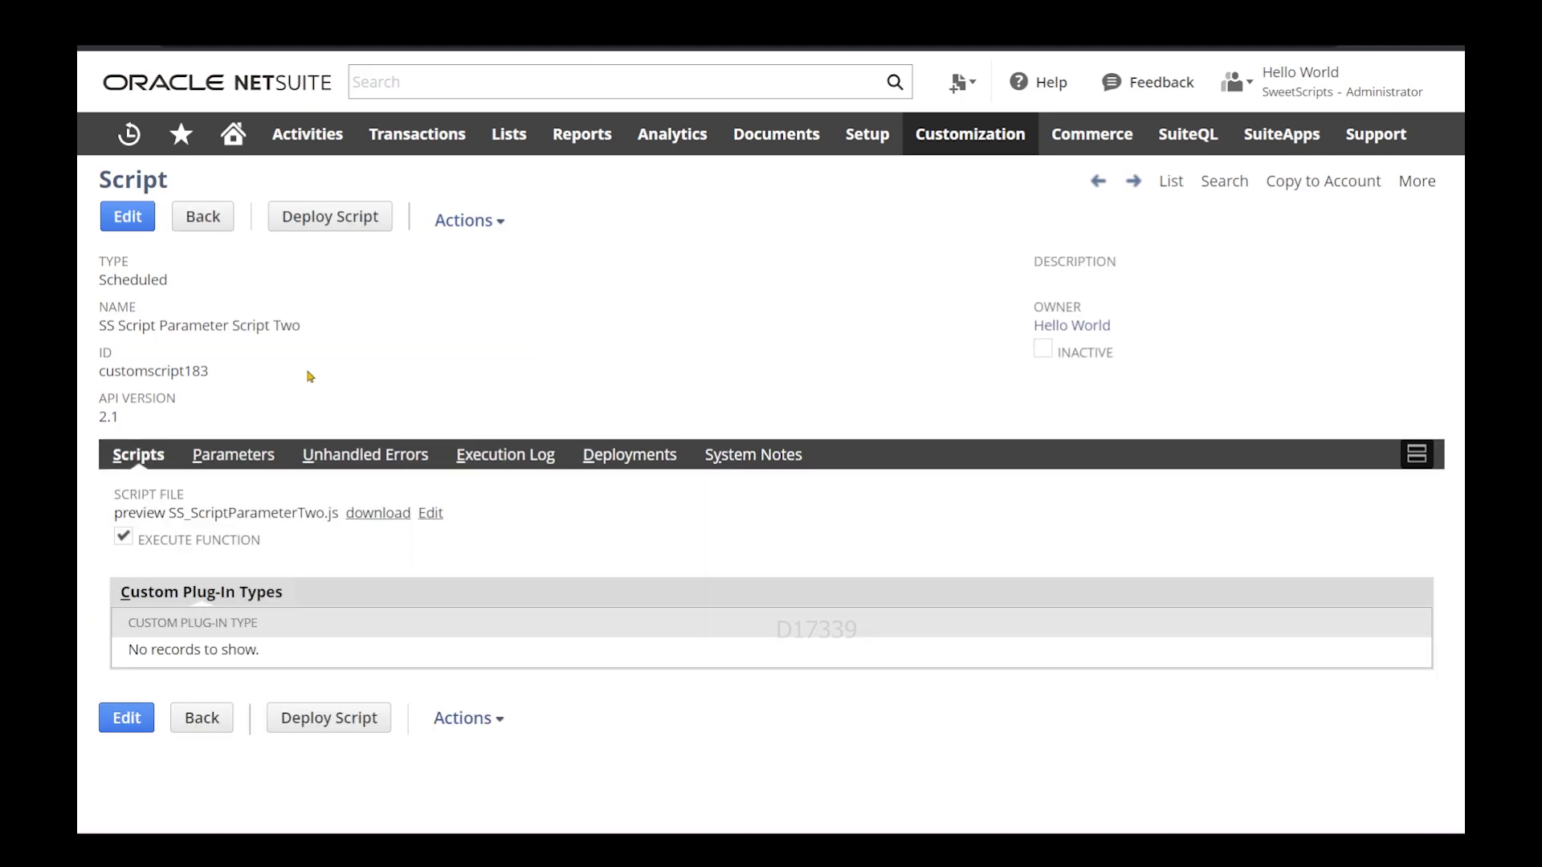
drag(313, 333, 235, 333)
click(233, 456)
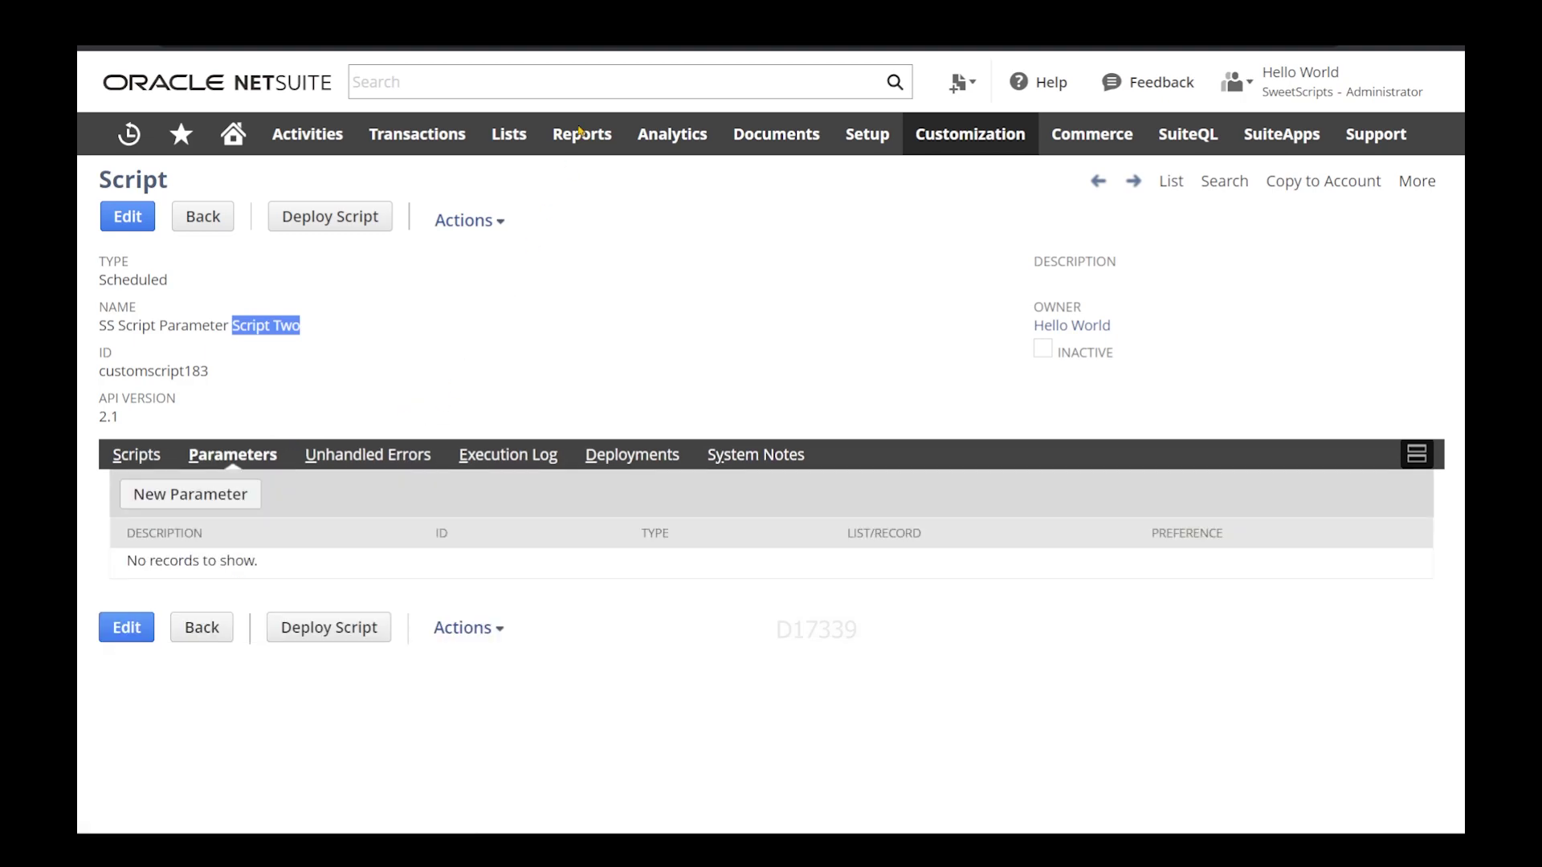
Review SS_ScriptParameter_One.js code, selecting its custscript_test_customform parameter ID.
mouse_move(582, 134)
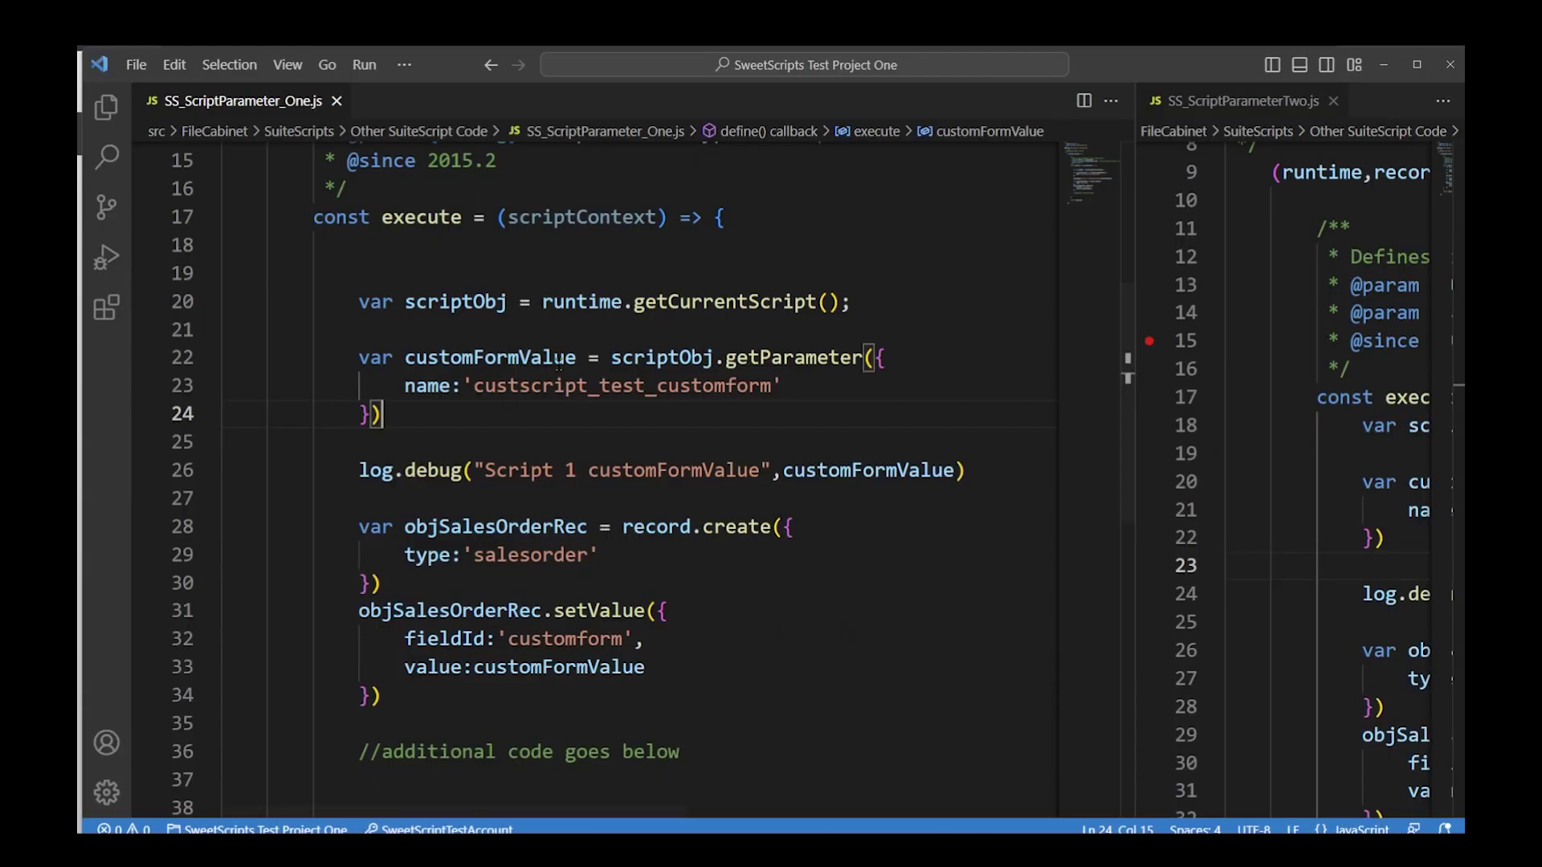
scroll(558, 362, up, 3)
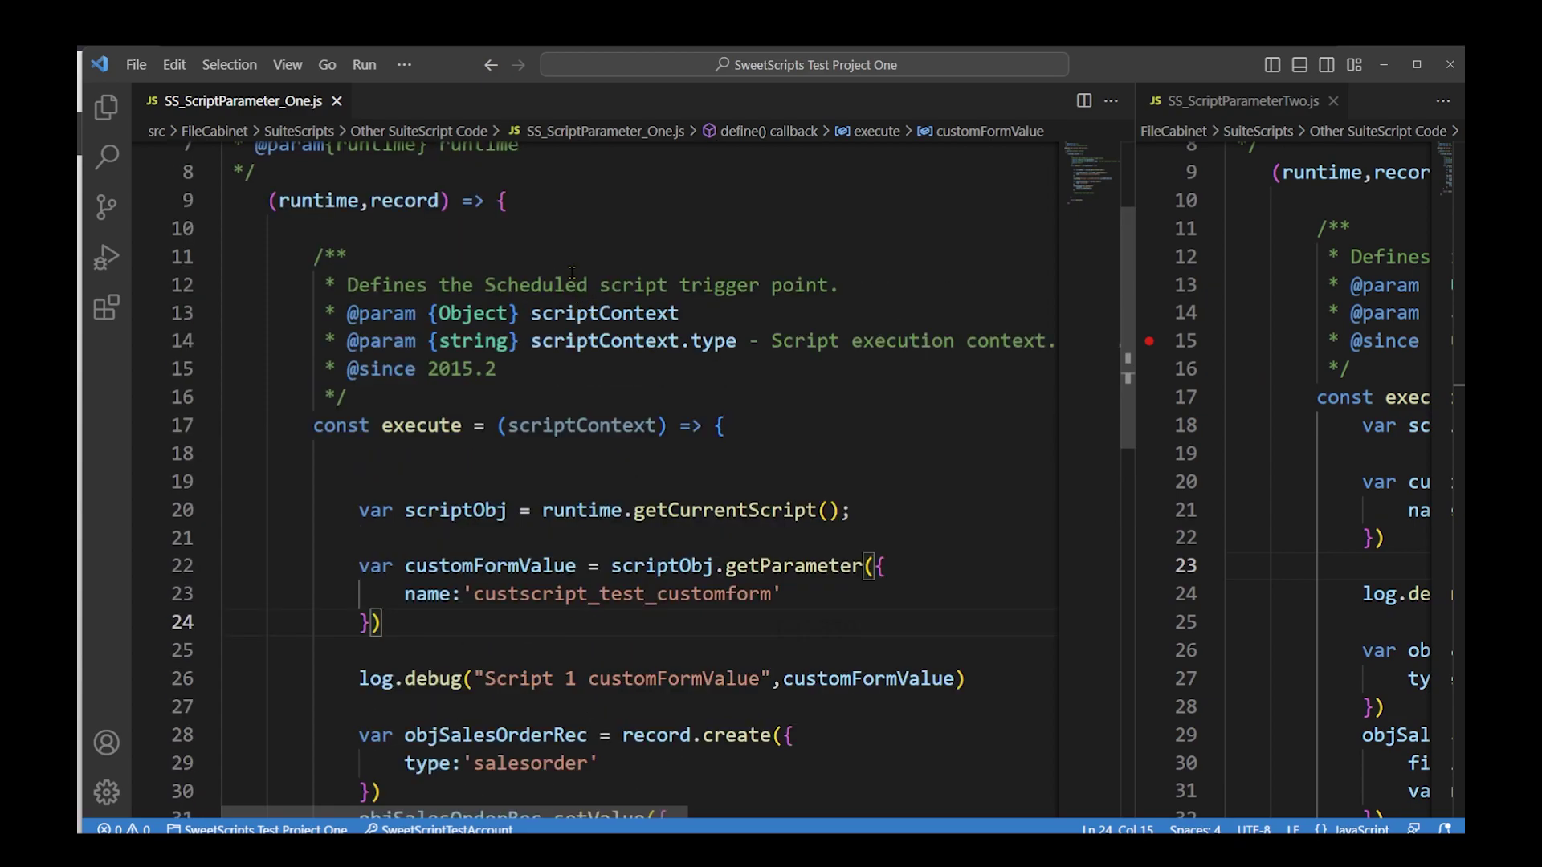
scroll(594, 299, down, 2)
double_click(598, 440)
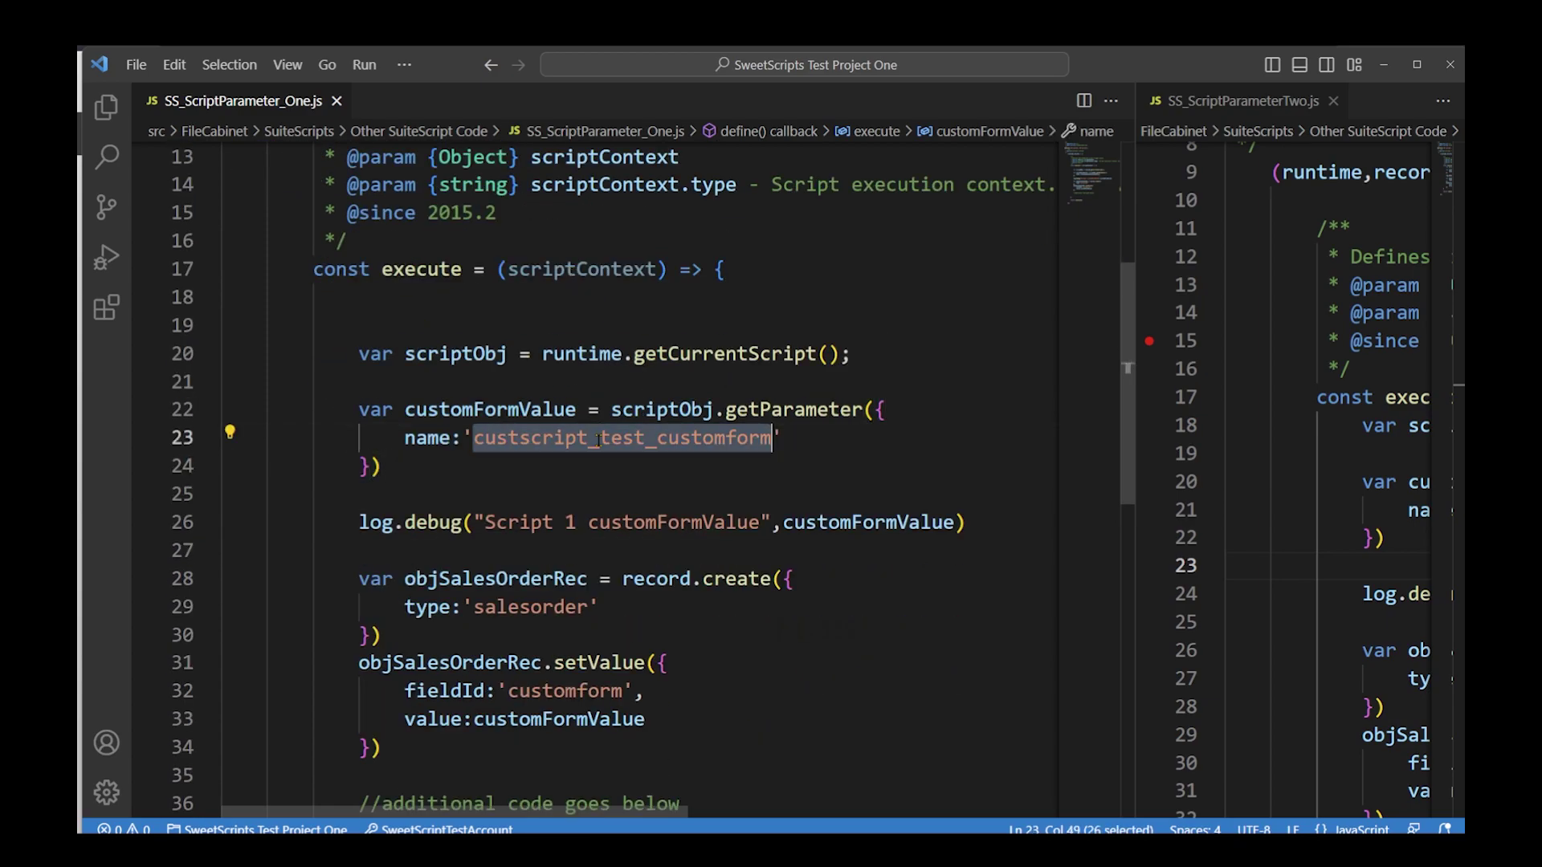
click(578, 469)
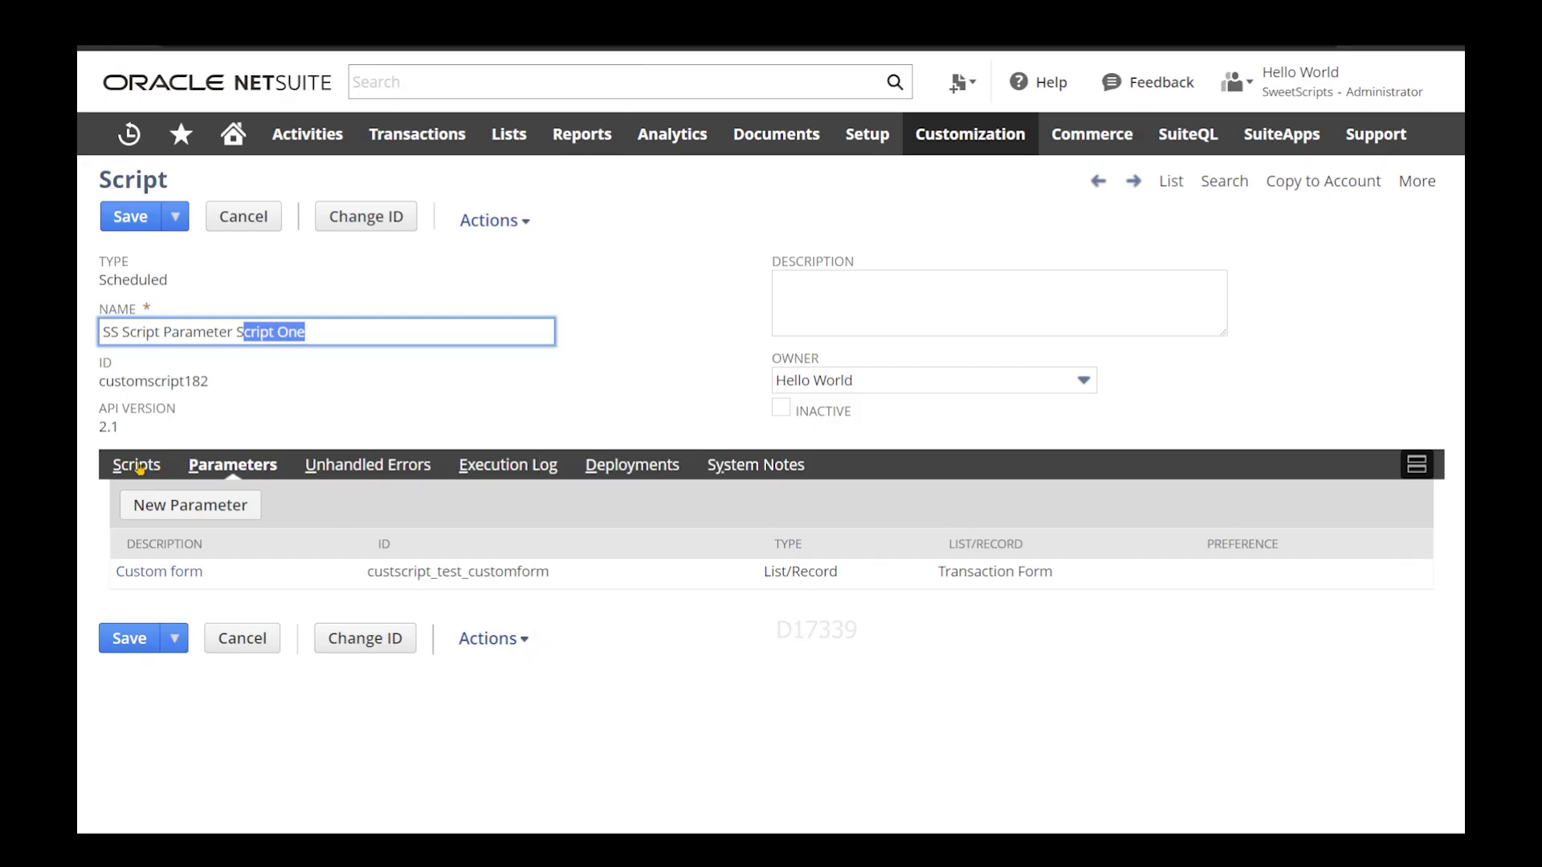
Check Script One's script file and parameters, and bring up the SS_ScriptParameter_One.js code.
click(138, 465)
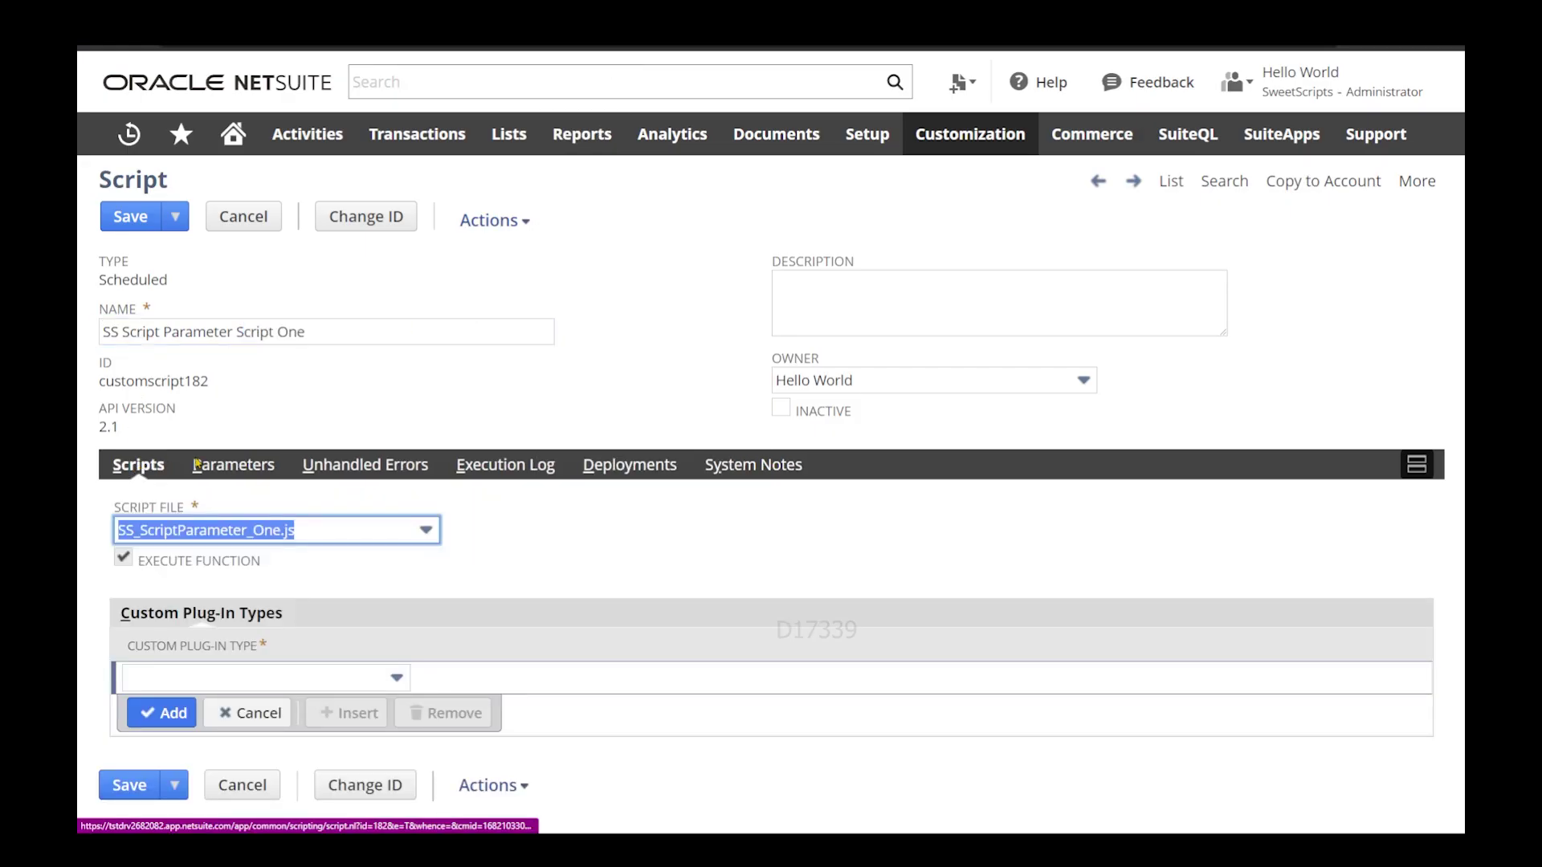
click(264, 469)
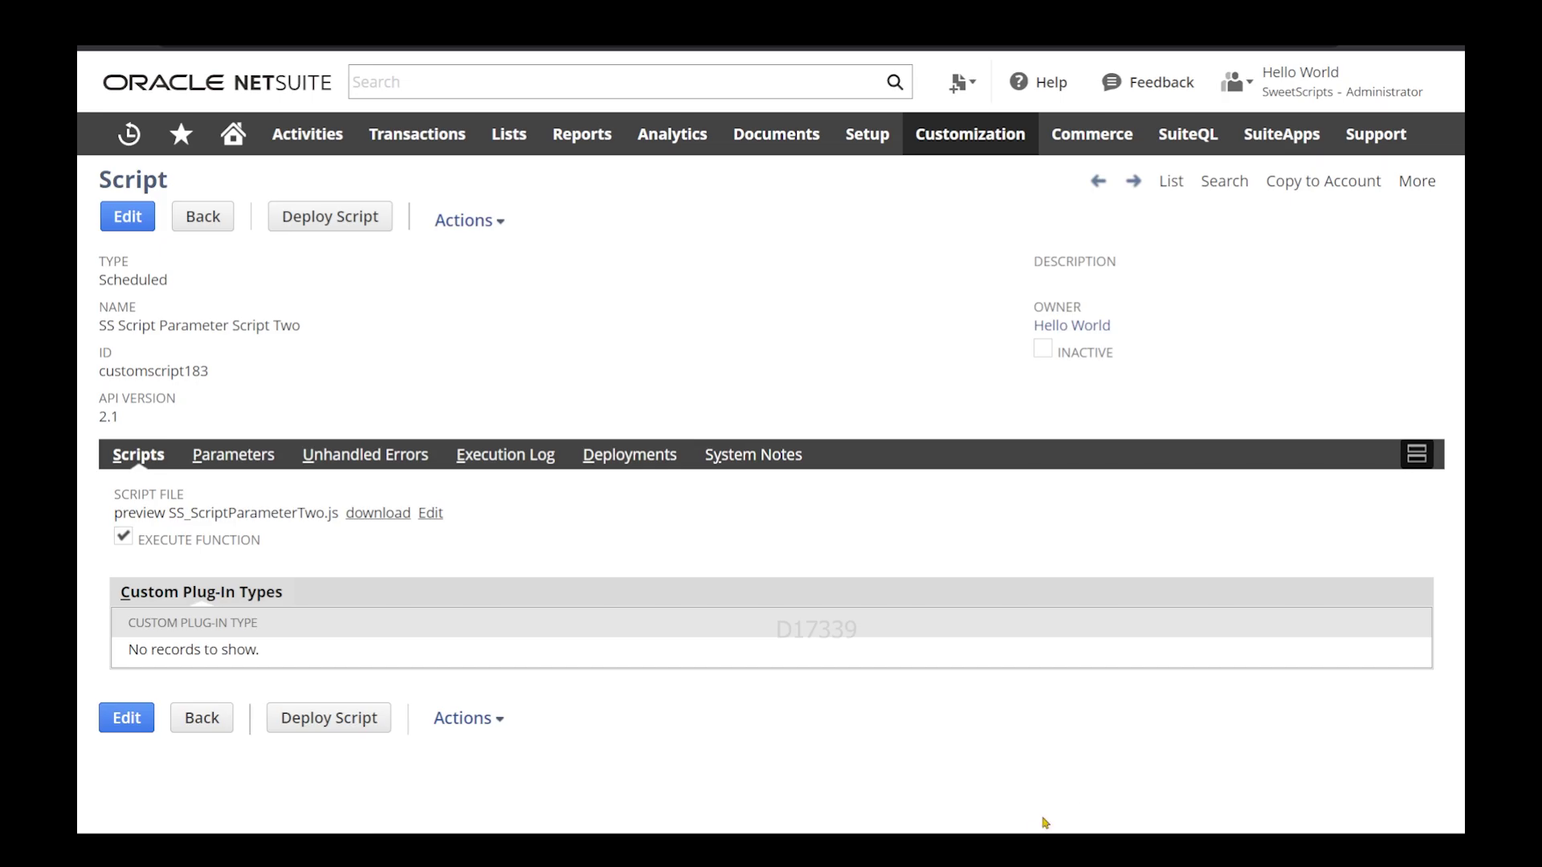
click(1045, 831)
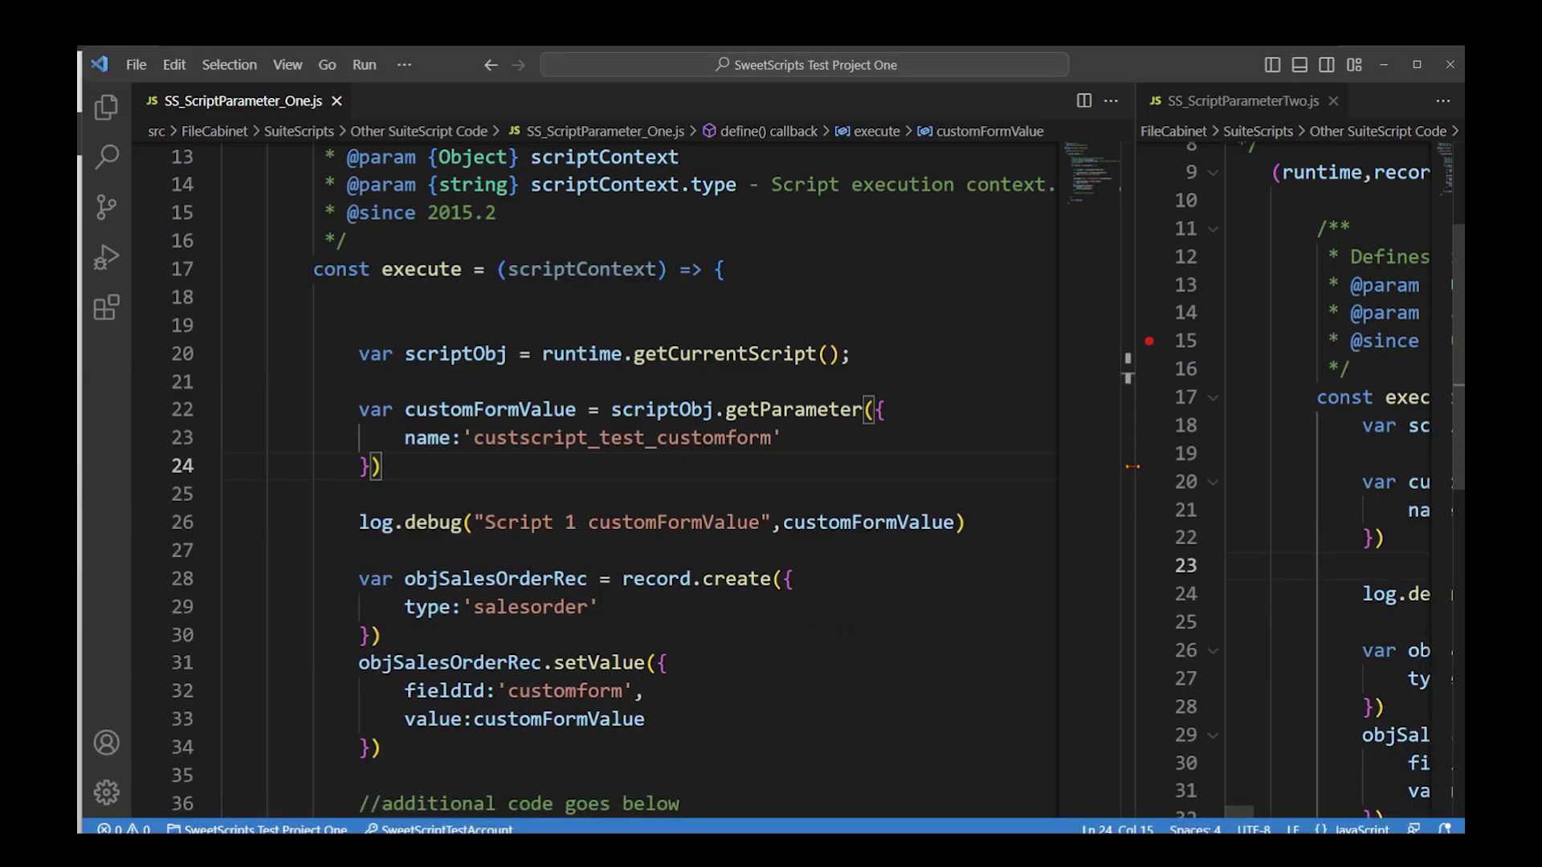
Widen the SS_ScriptParameterTwo.js editor and select its custscript_test_customform parameter ID.
drag(1133, 466, 488, 456)
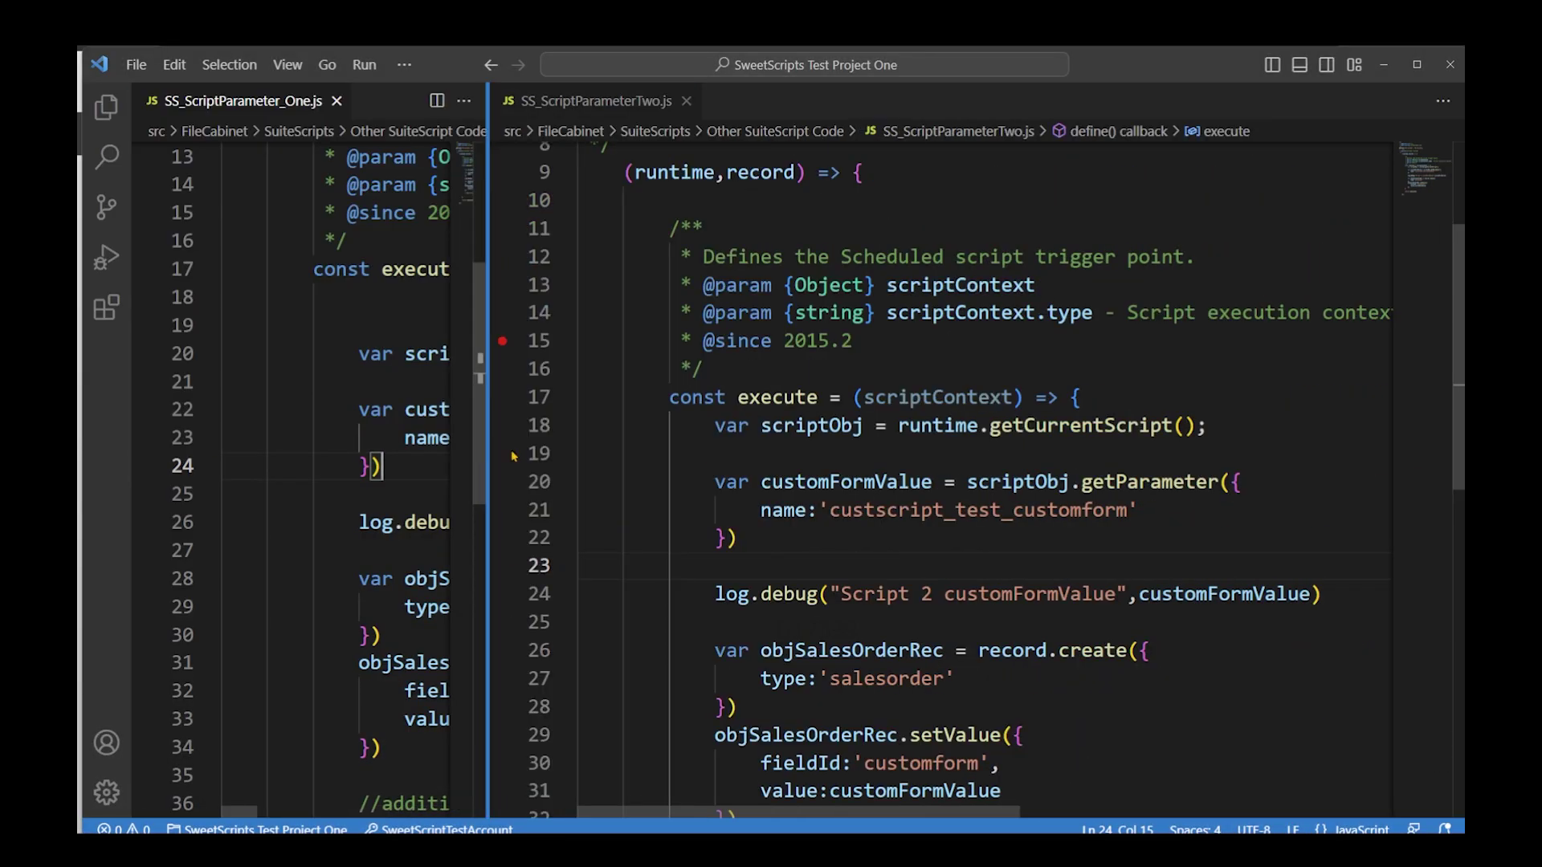
double_click(960, 512)
key(ctrl+c)
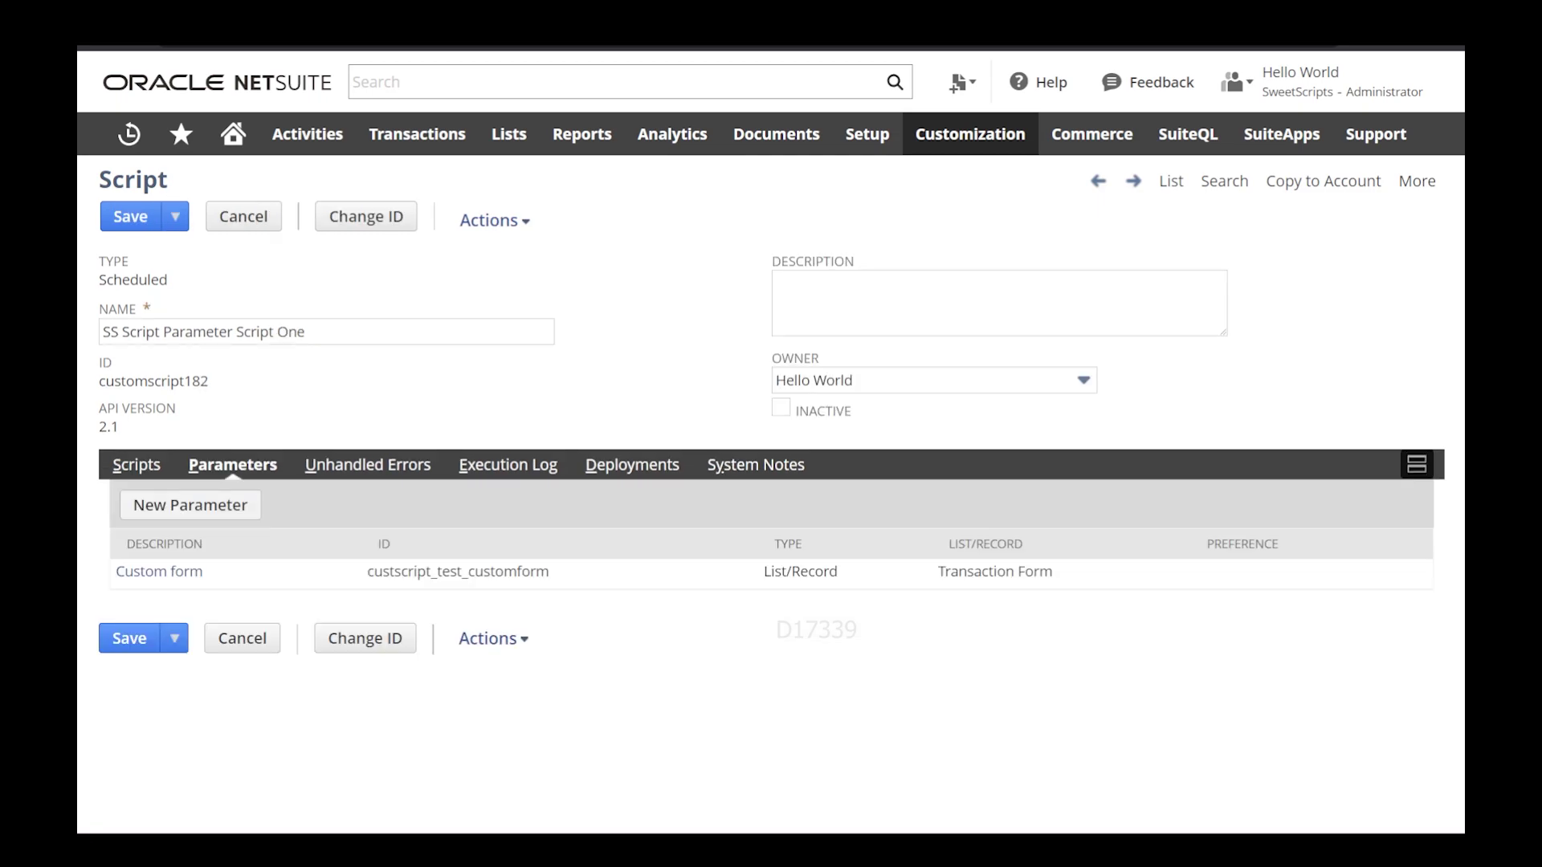
Search the page for custscript_test_customform and check Script Two's parameter list.
key(ctrl+f)
key(ctrl+v)
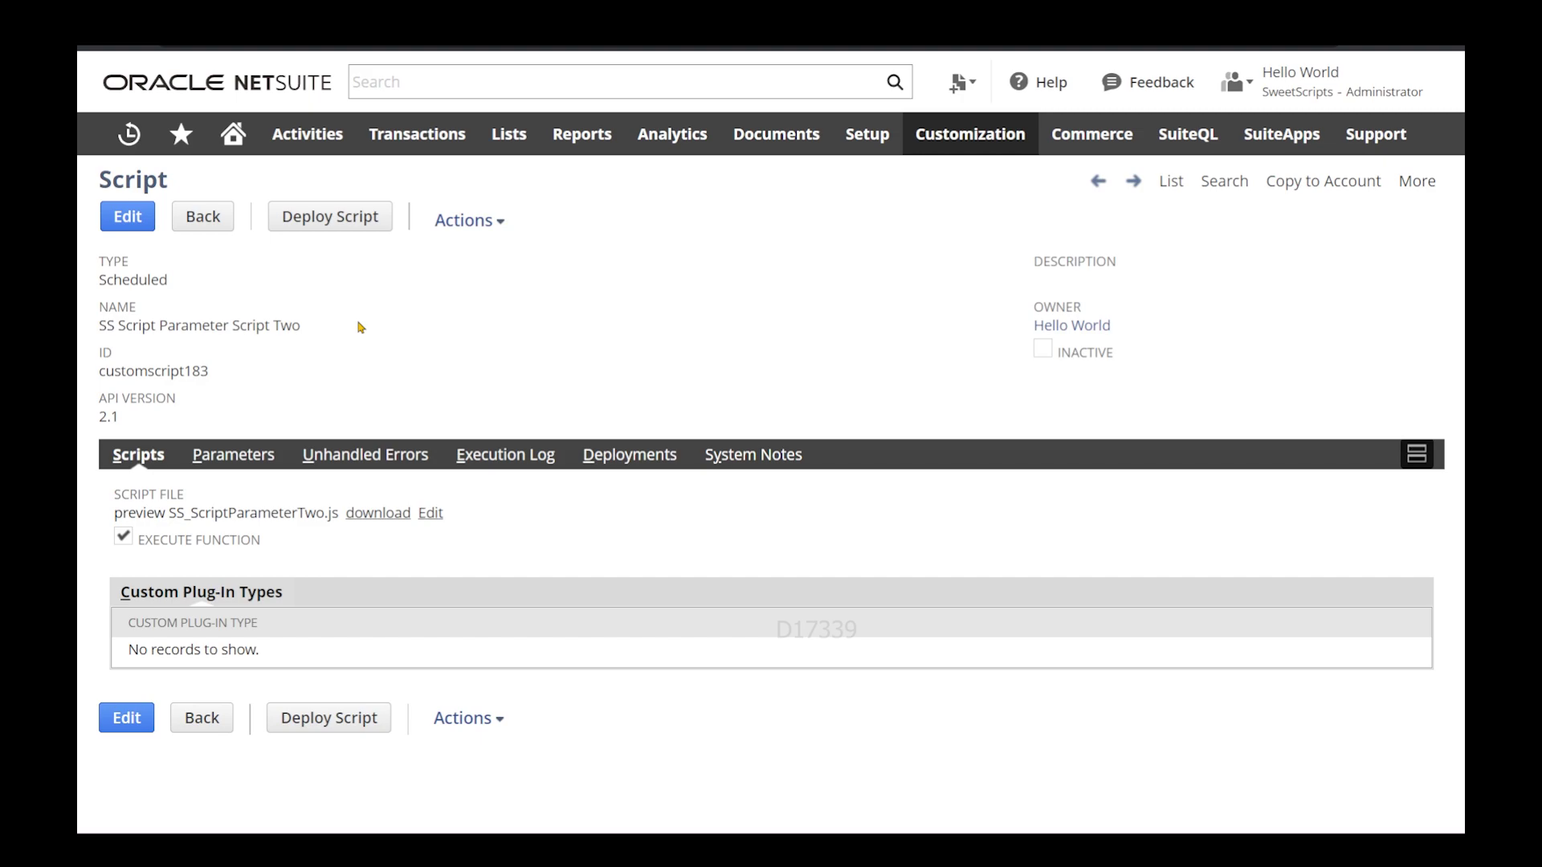
click(233, 455)
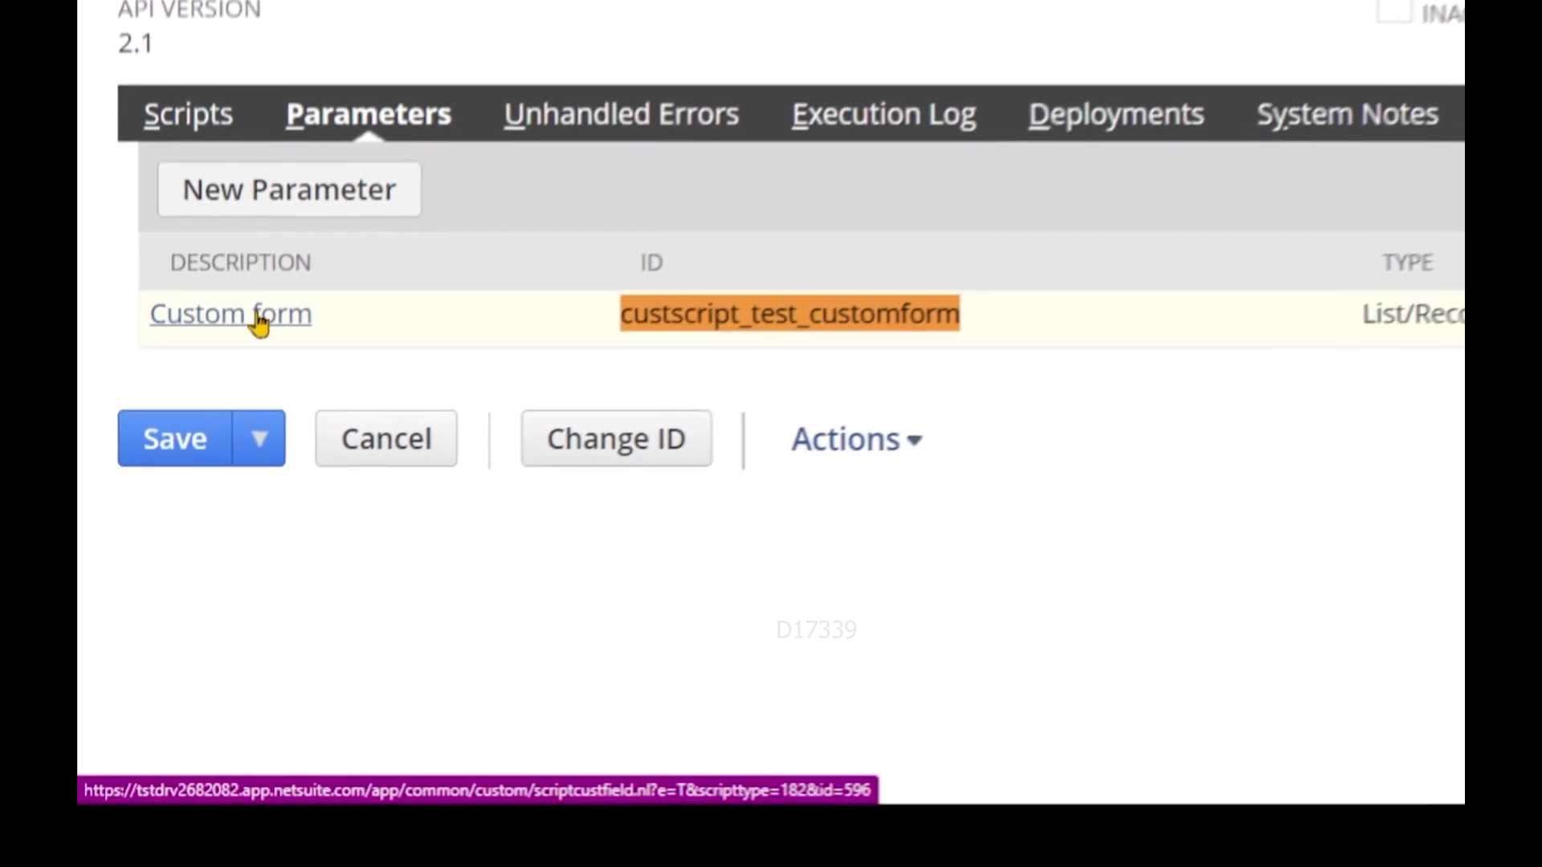
Set the Custom form parameter's Preference to Company and save it.
click(175, 572)
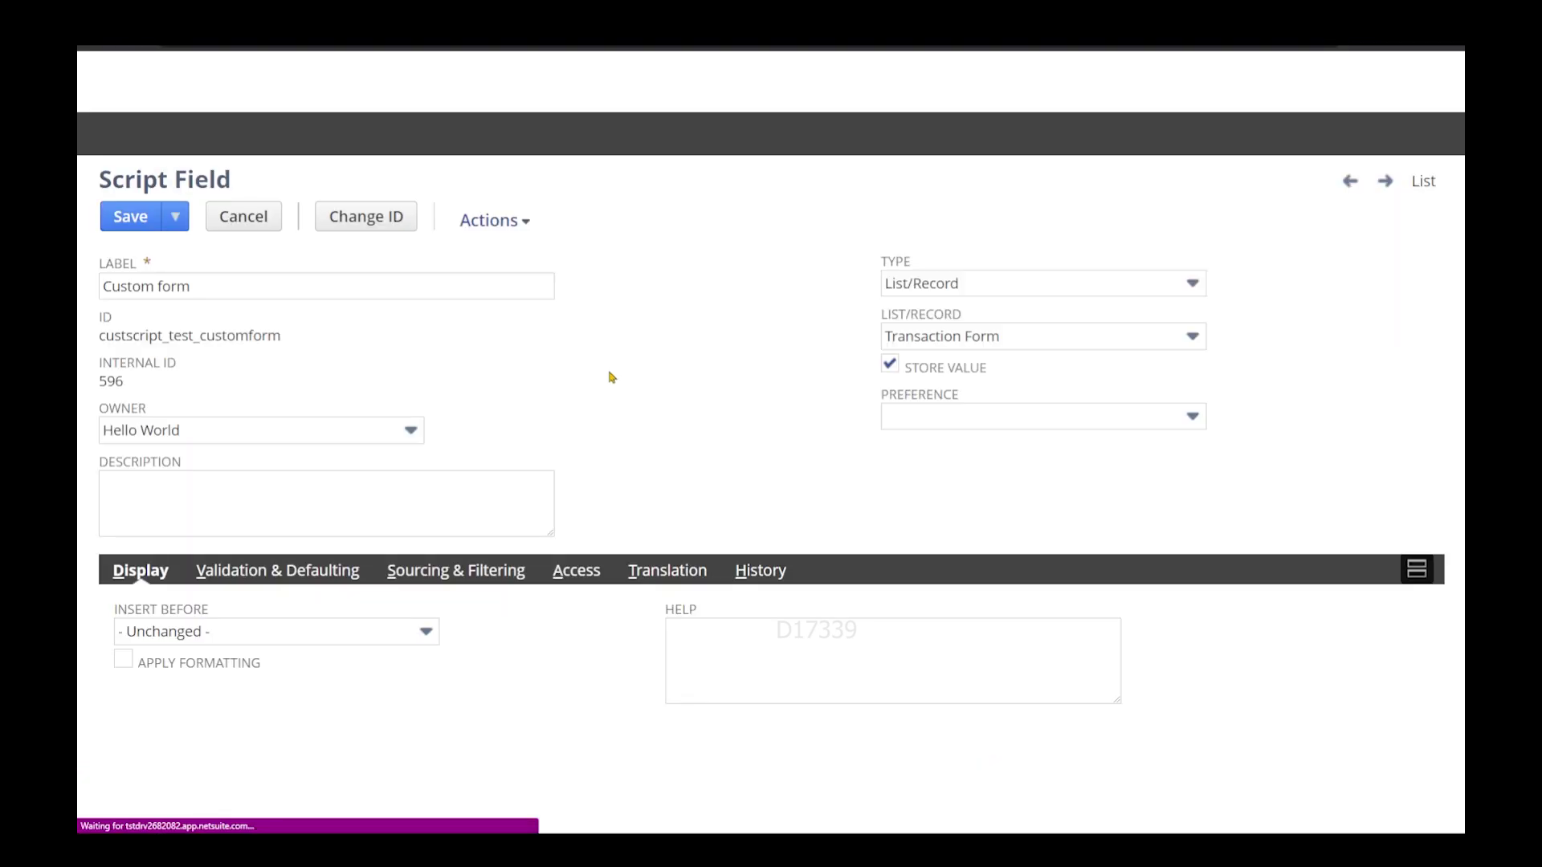
click(952, 423)
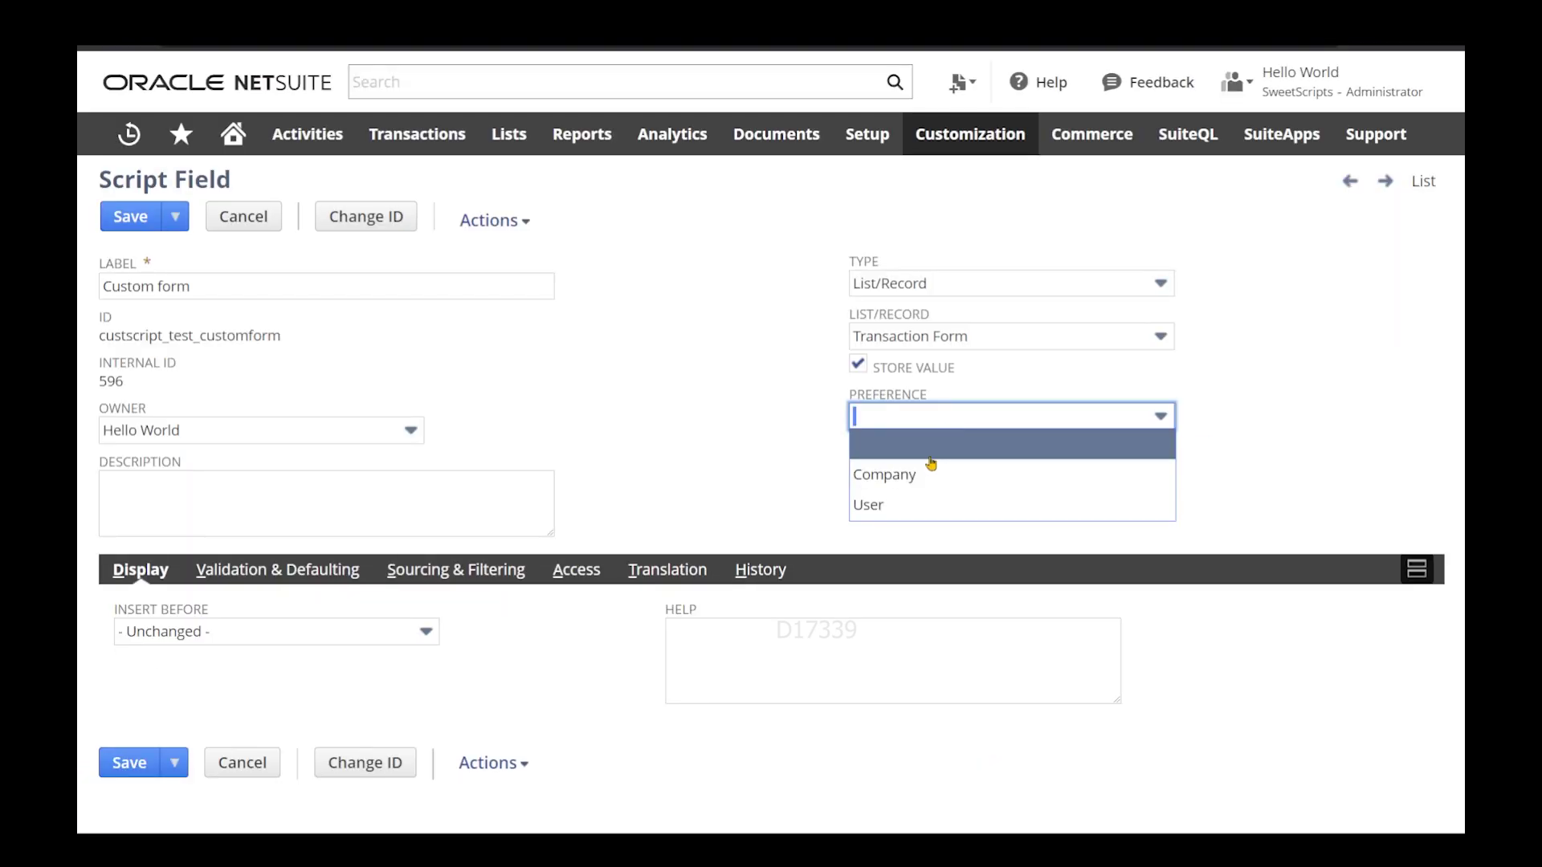
click(923, 470)
click(127, 223)
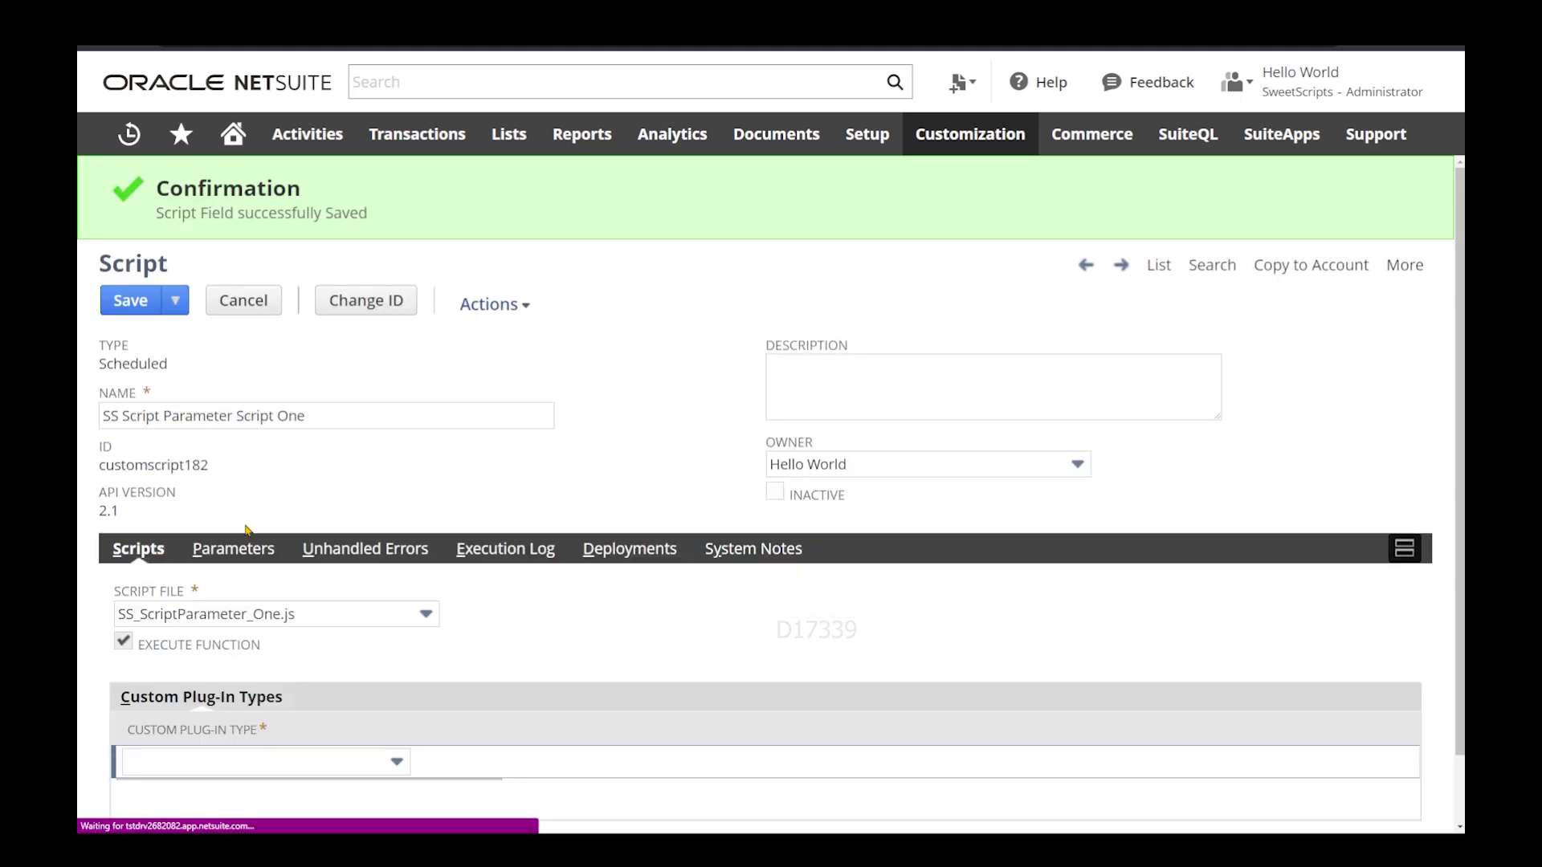
click(245, 549)
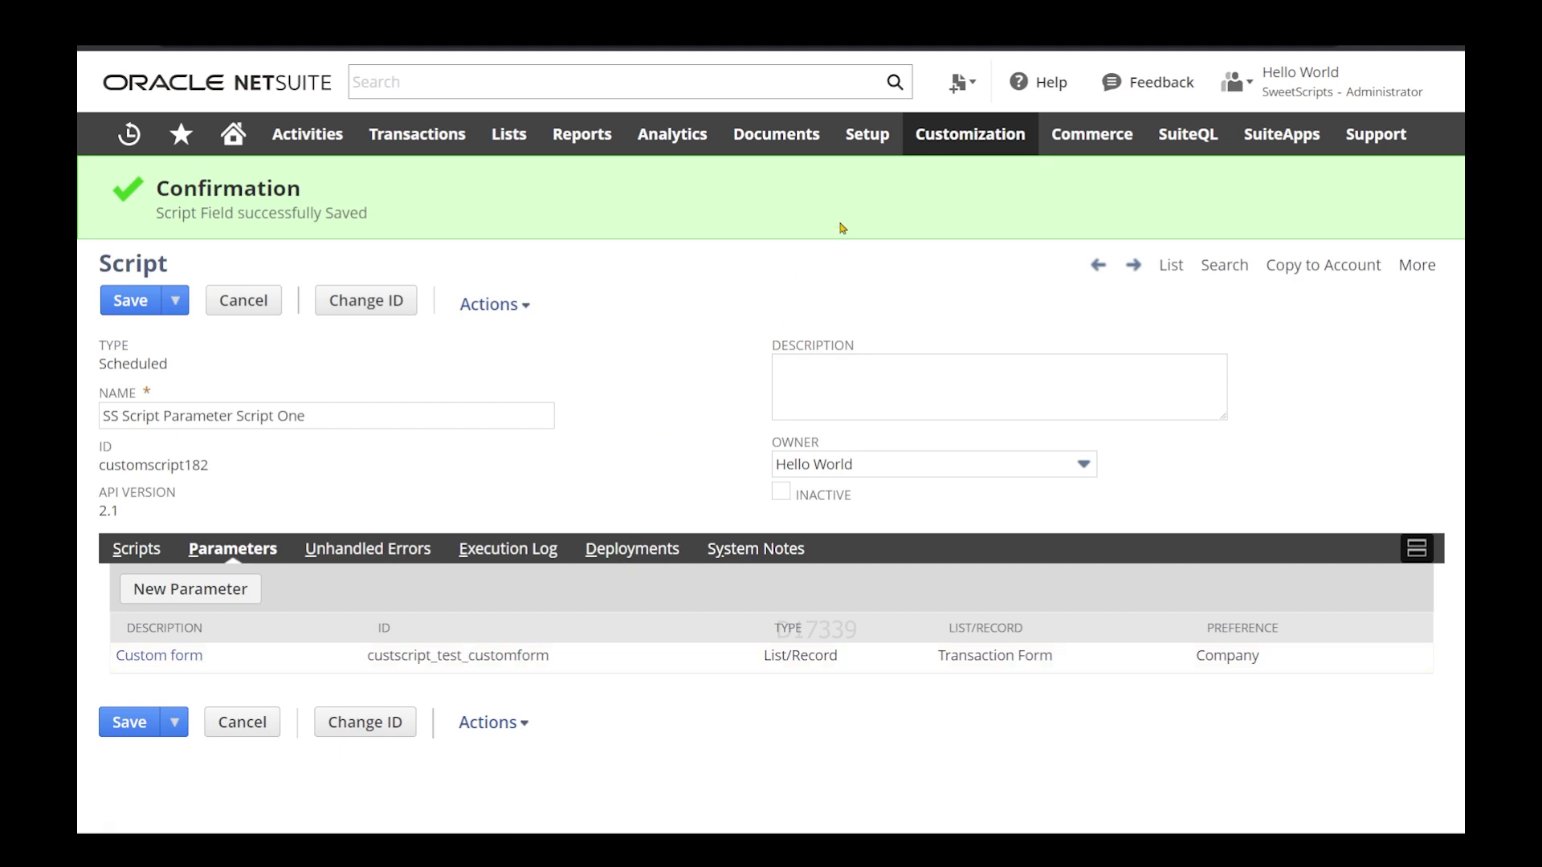
Open the company's General Preferences from the Setup menu.
mouse_move(875, 136)
mouse_move(900, 222)
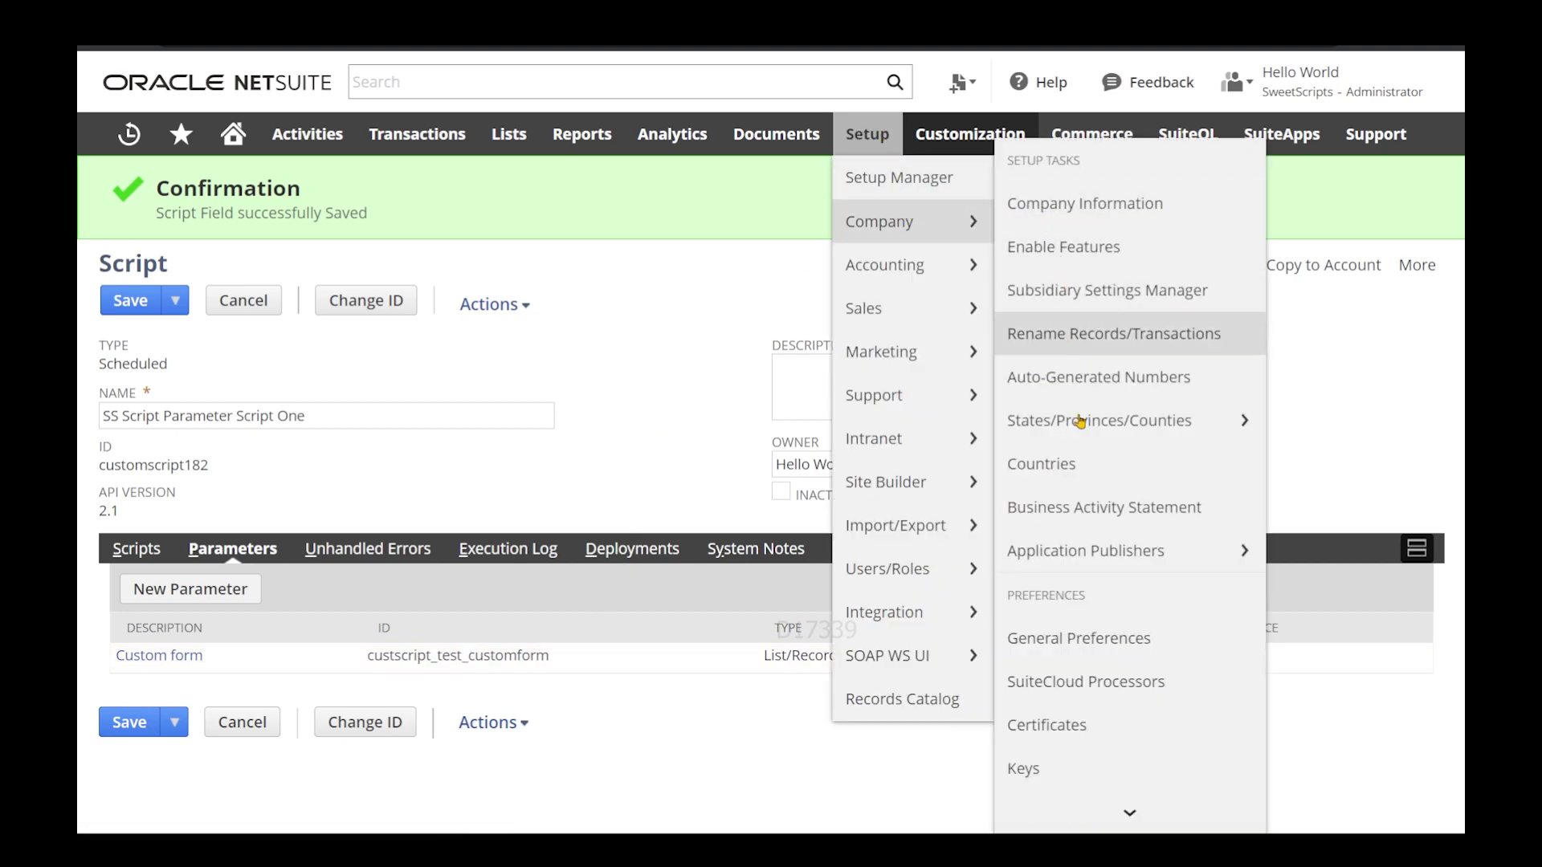
scroll(1080, 422, down, 3)
click(1066, 347)
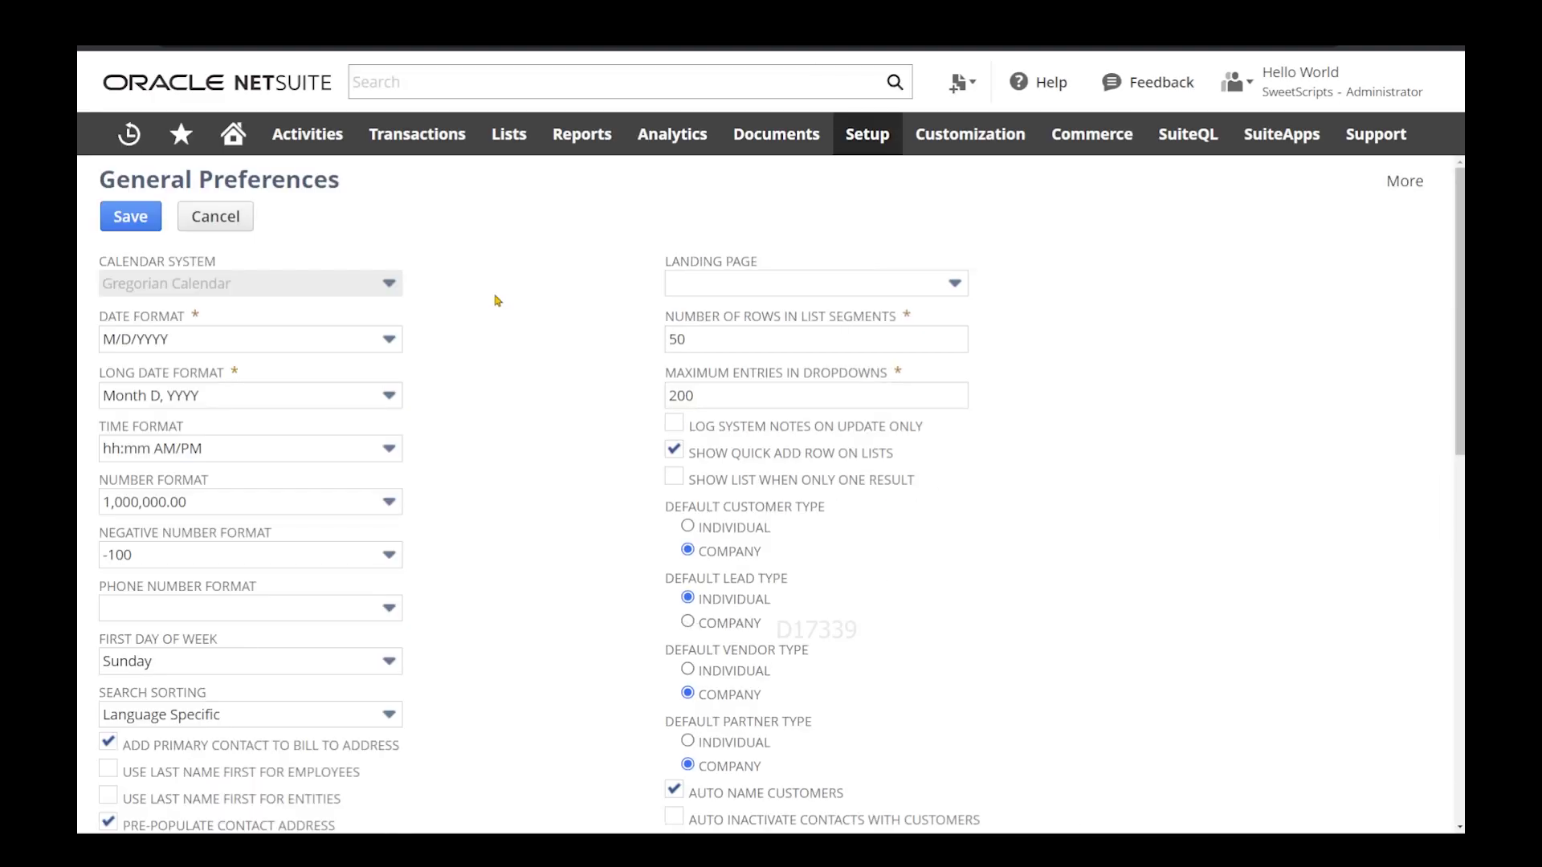
scroll(495, 299, down, 6)
scroll(498, 313, down, 3)
scroll(500, 321, up, 3)
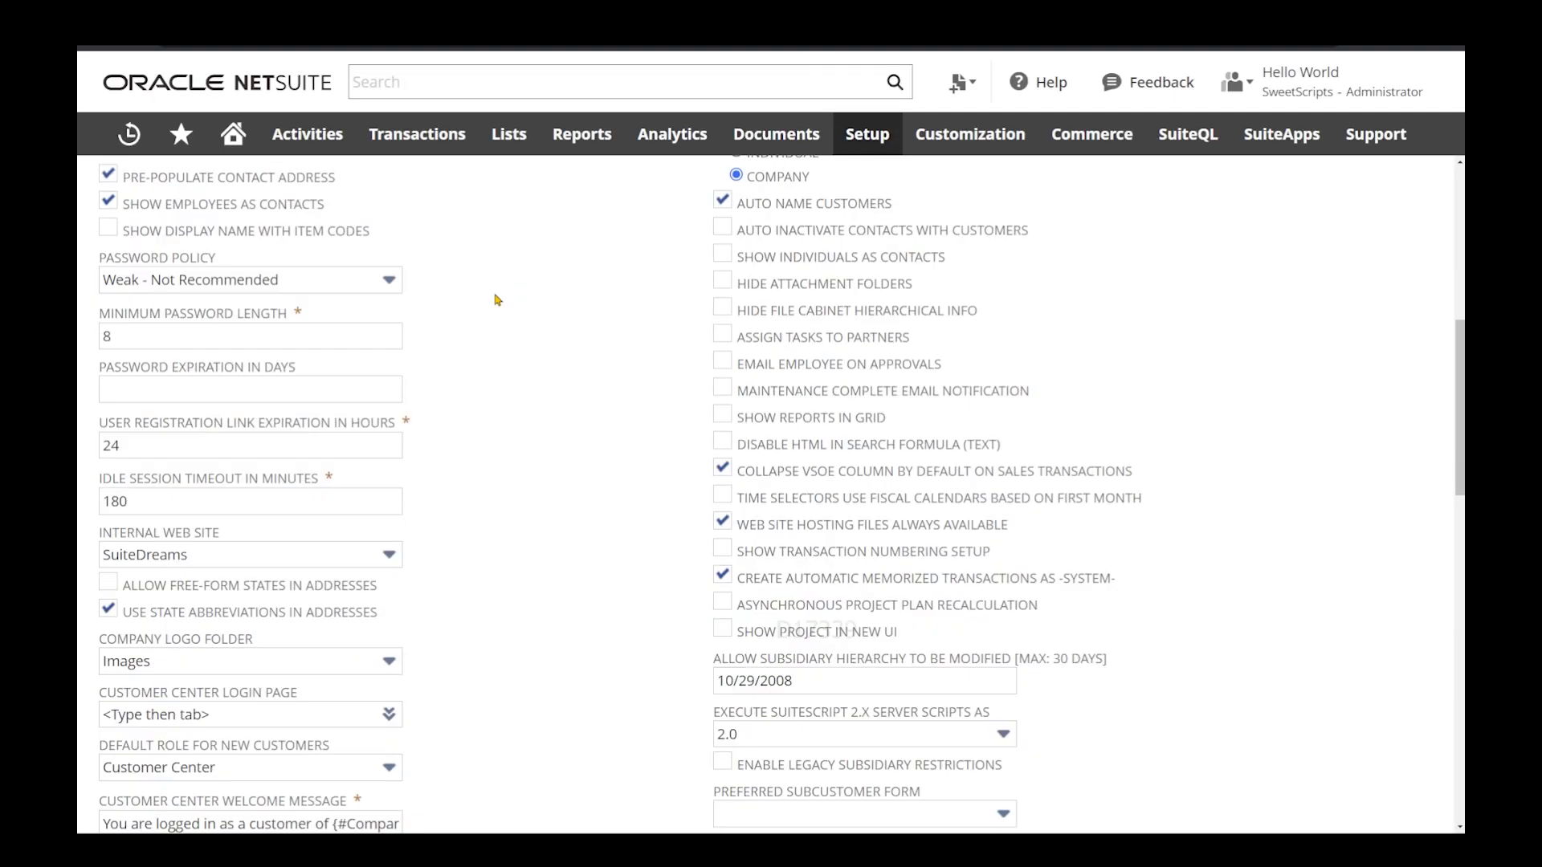
scroll(526, 326, down, 4)
scroll(526, 326, down, 4)
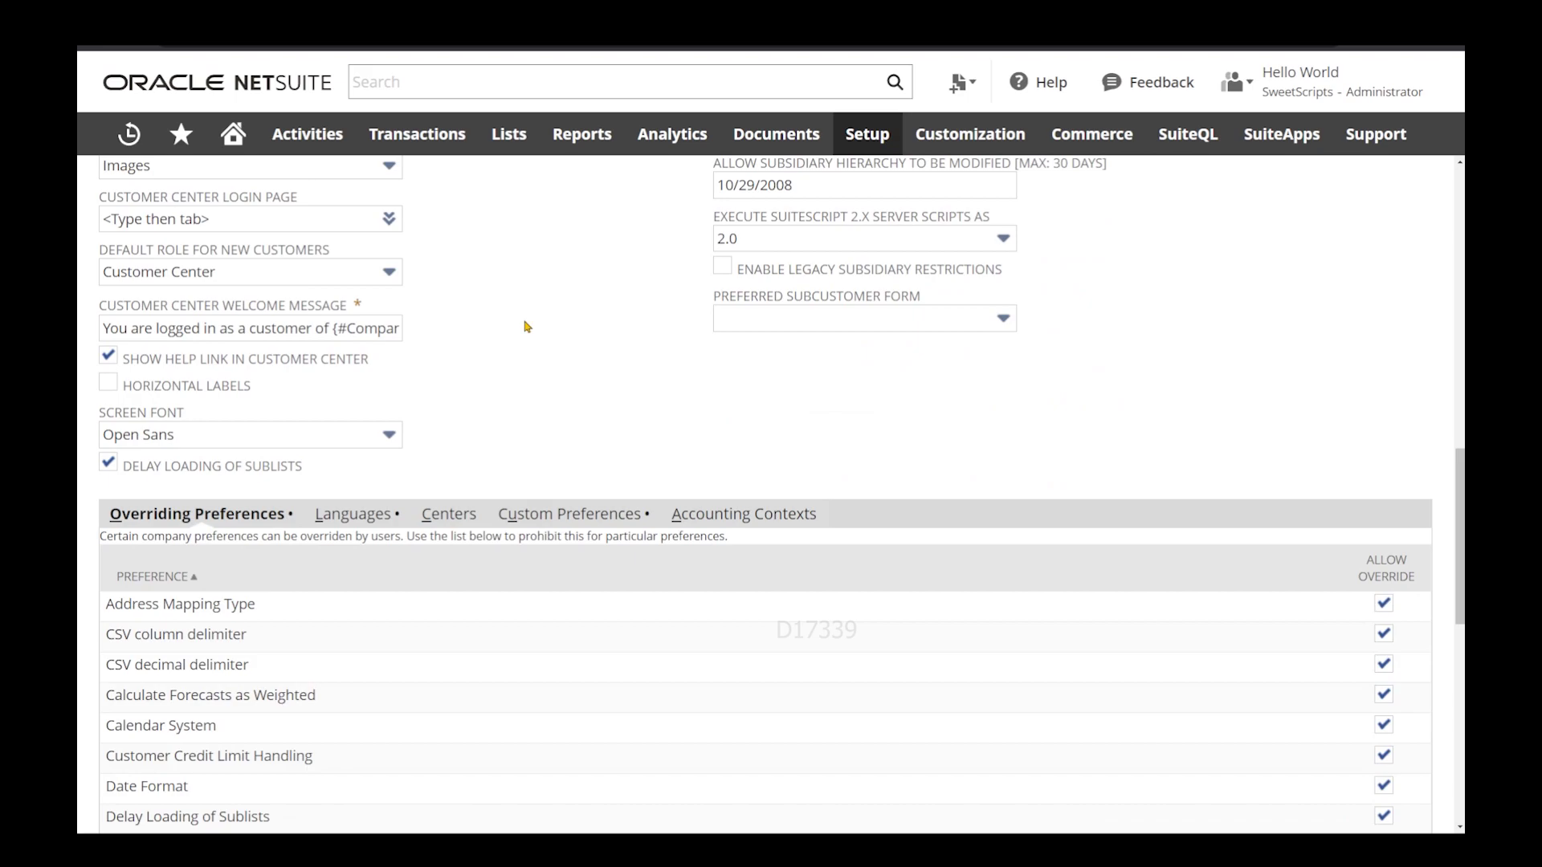
Set the Custom Preferences Custom Form to Standard Sales Order and save.
click(575, 518)
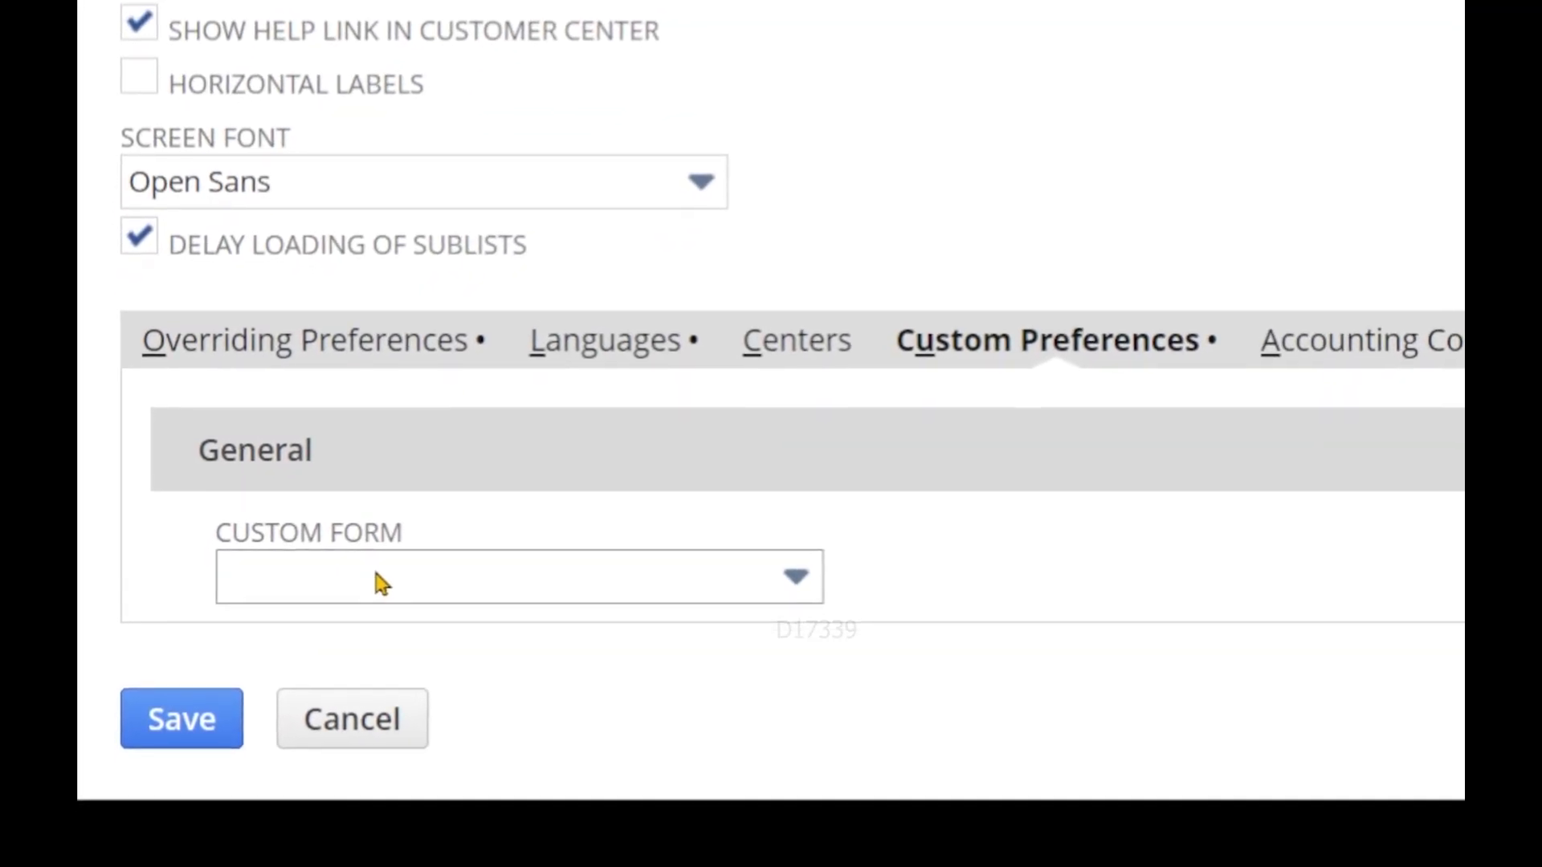
click(418, 586)
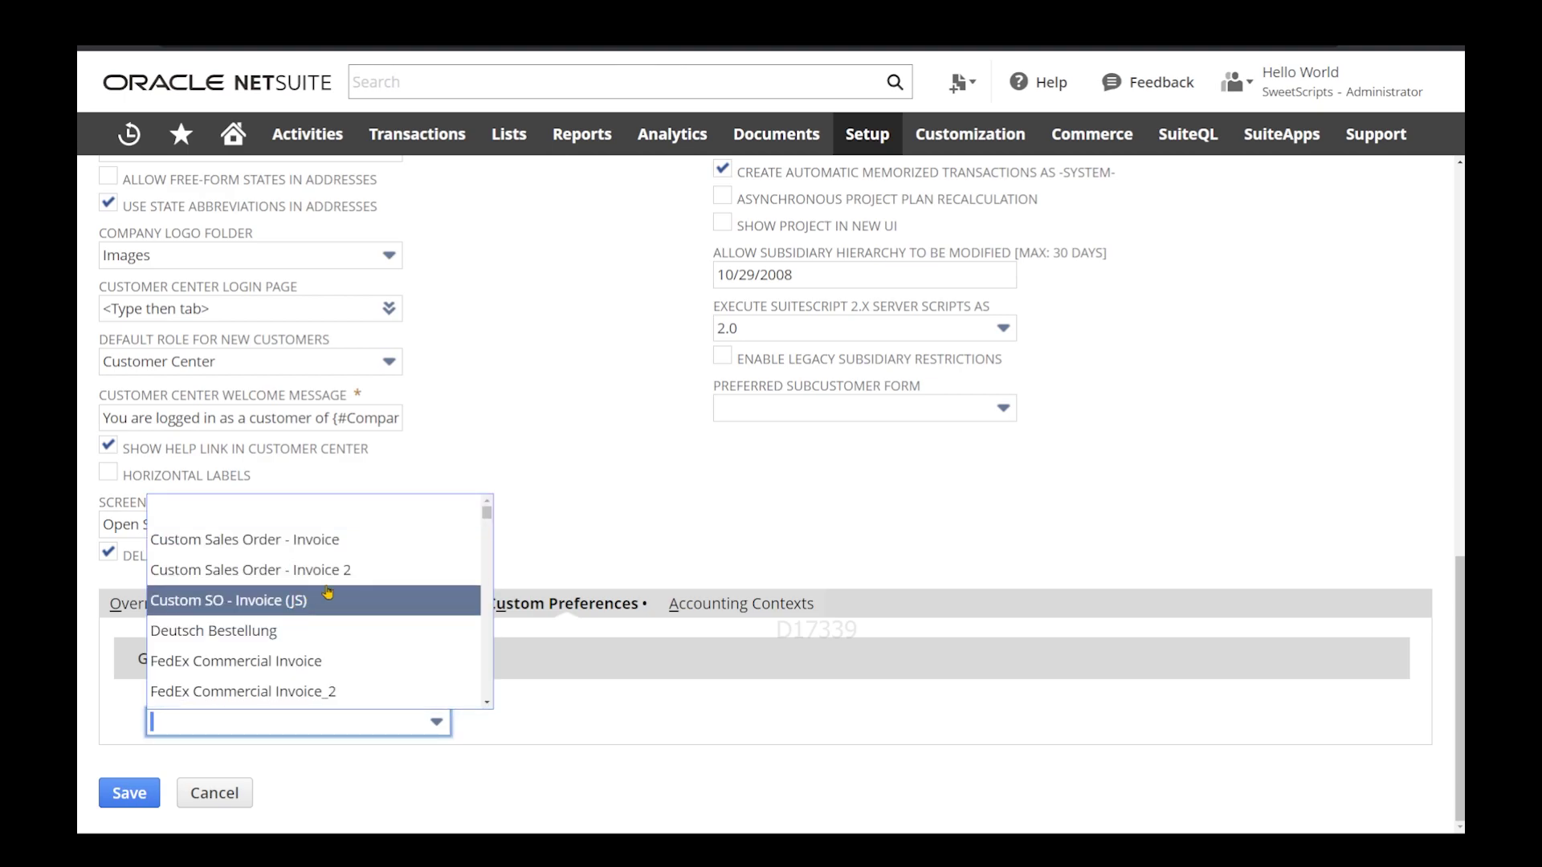
key(ctrl+f)
text(Standard Sales)
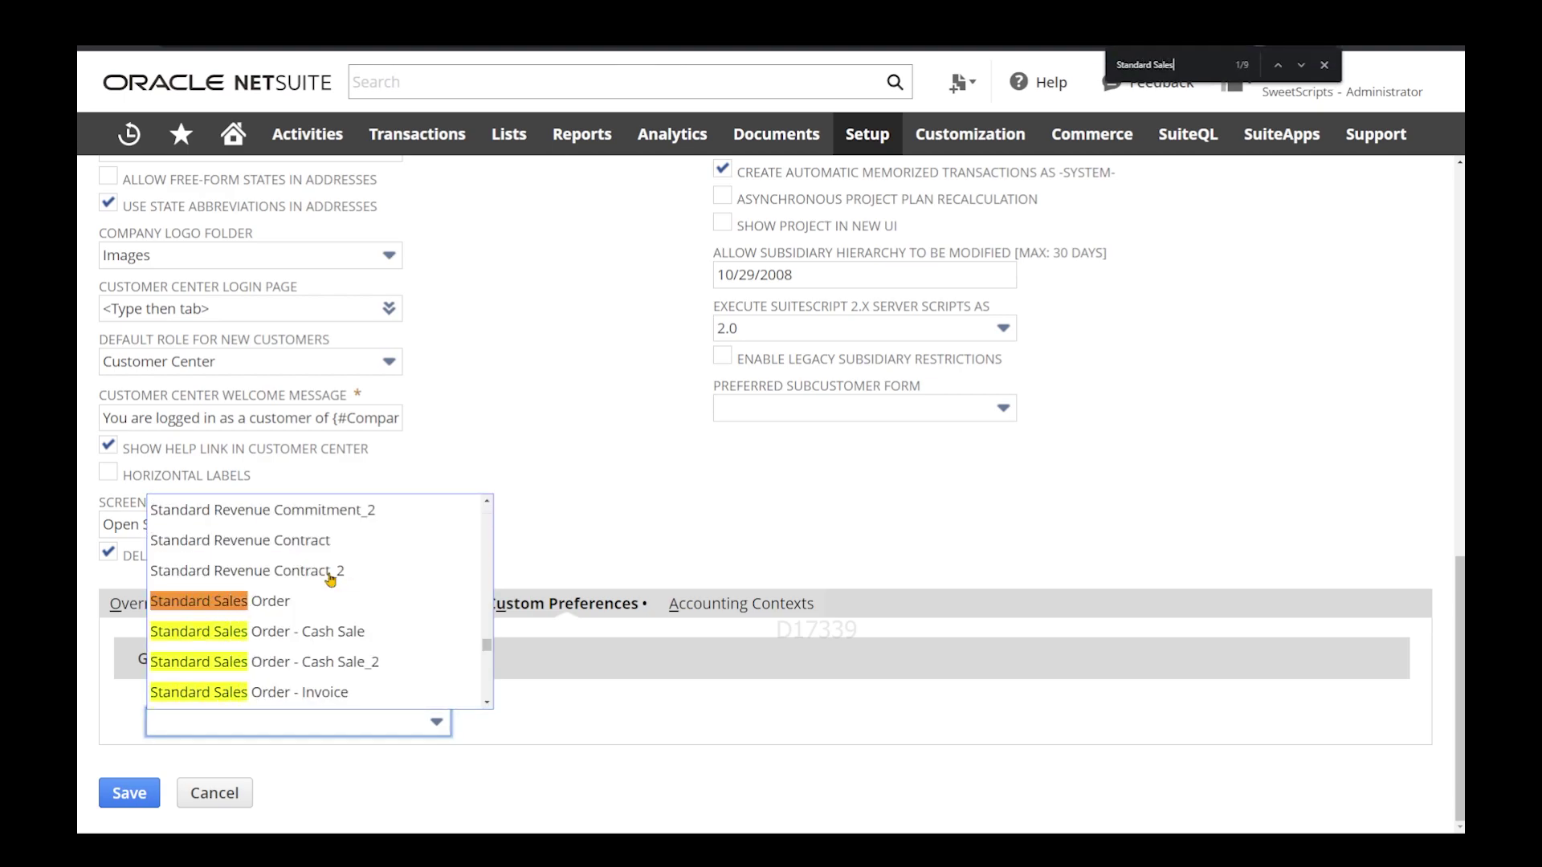
click(321, 596)
scroll(452, 359, up, 10)
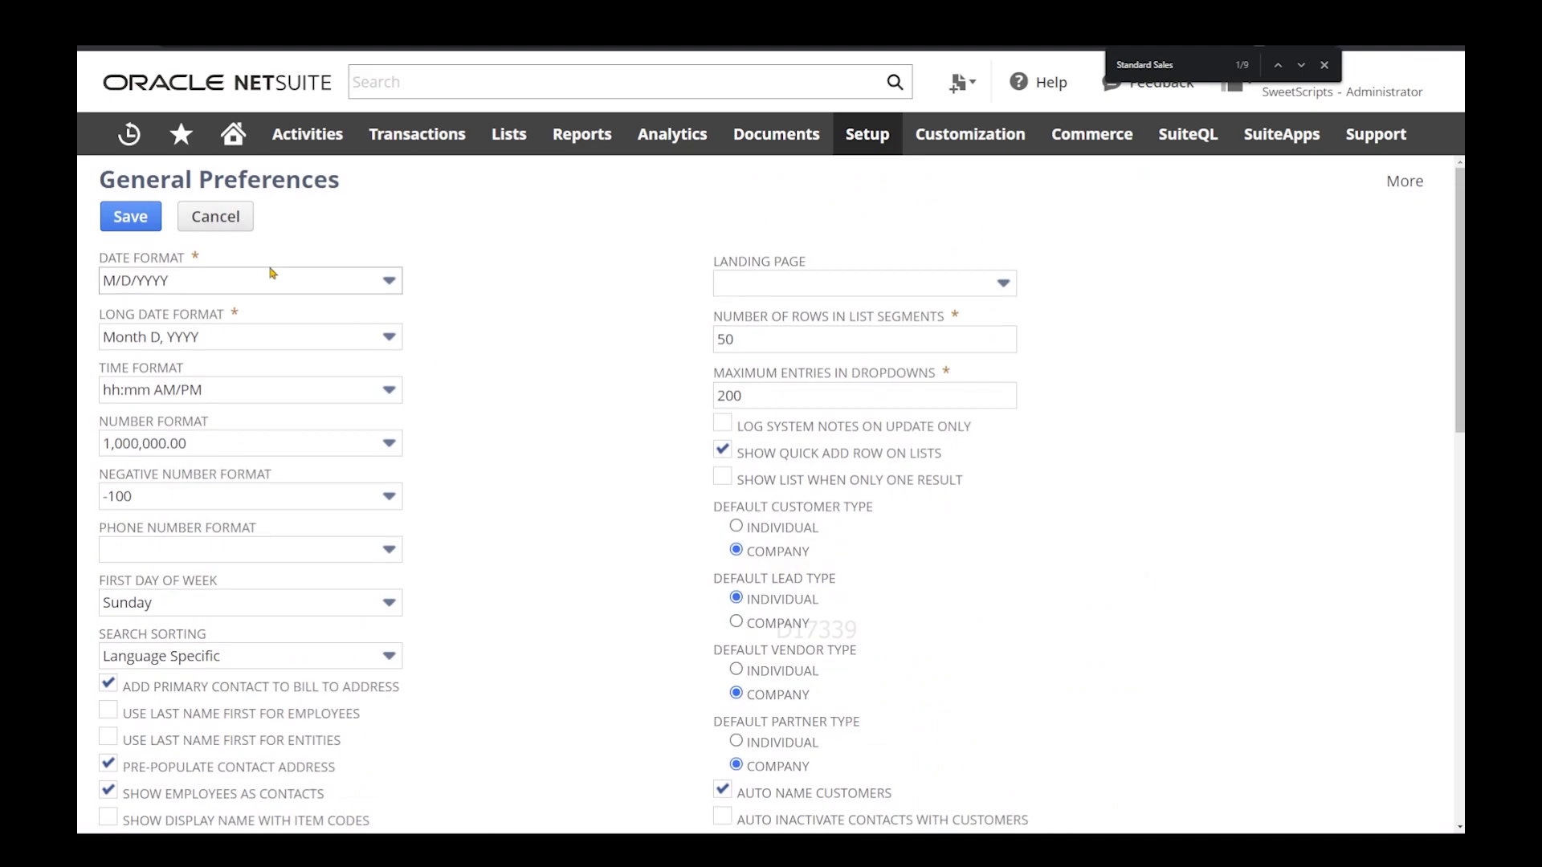
click(131, 217)
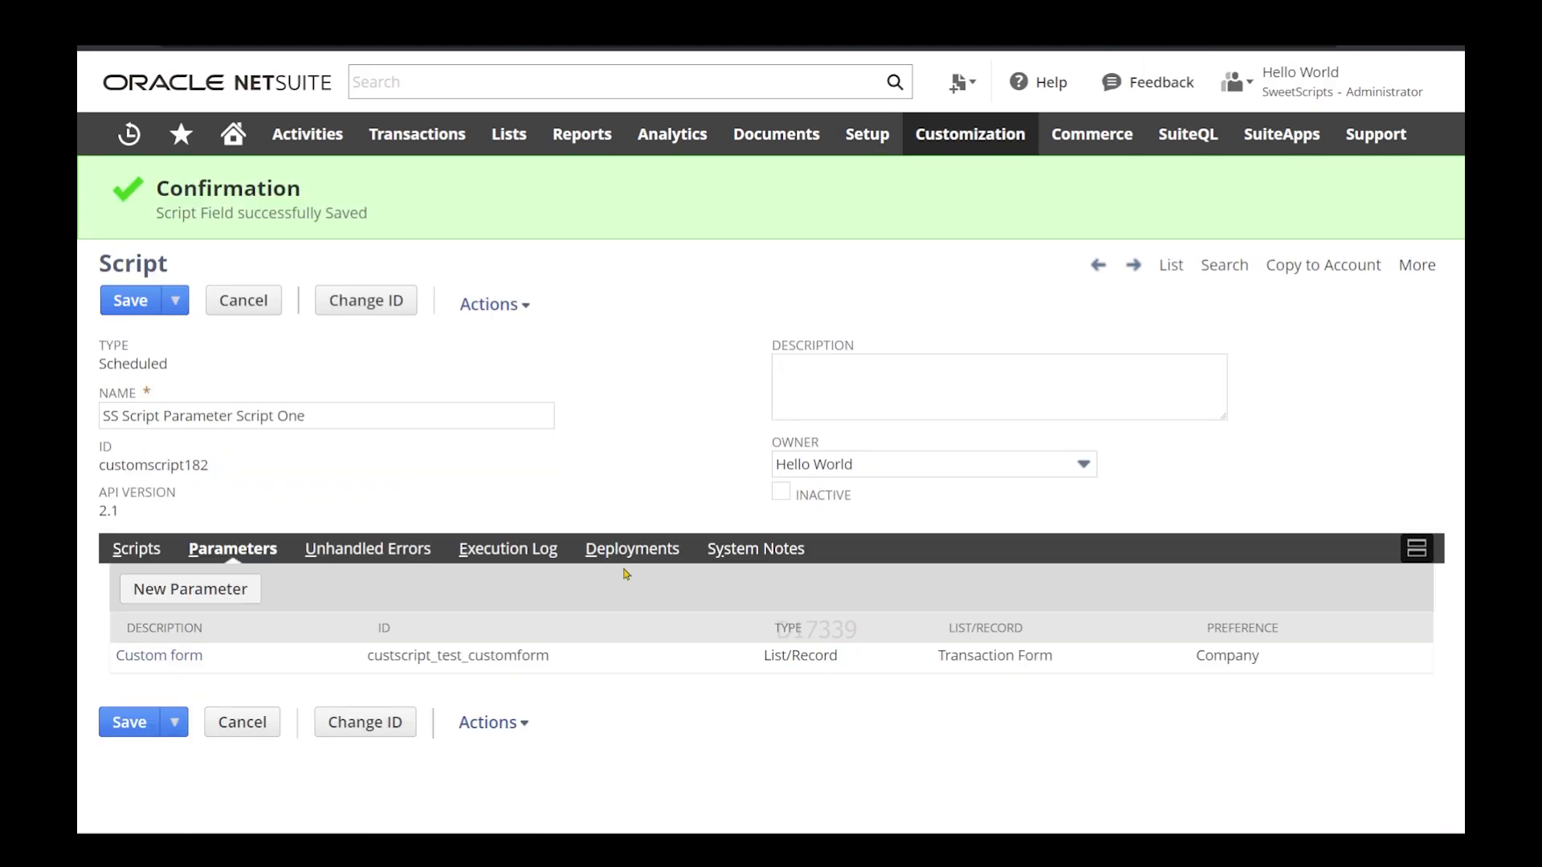
Create Script One's deployment customdeploy_testid and reopen it for editing.
click(629, 550)
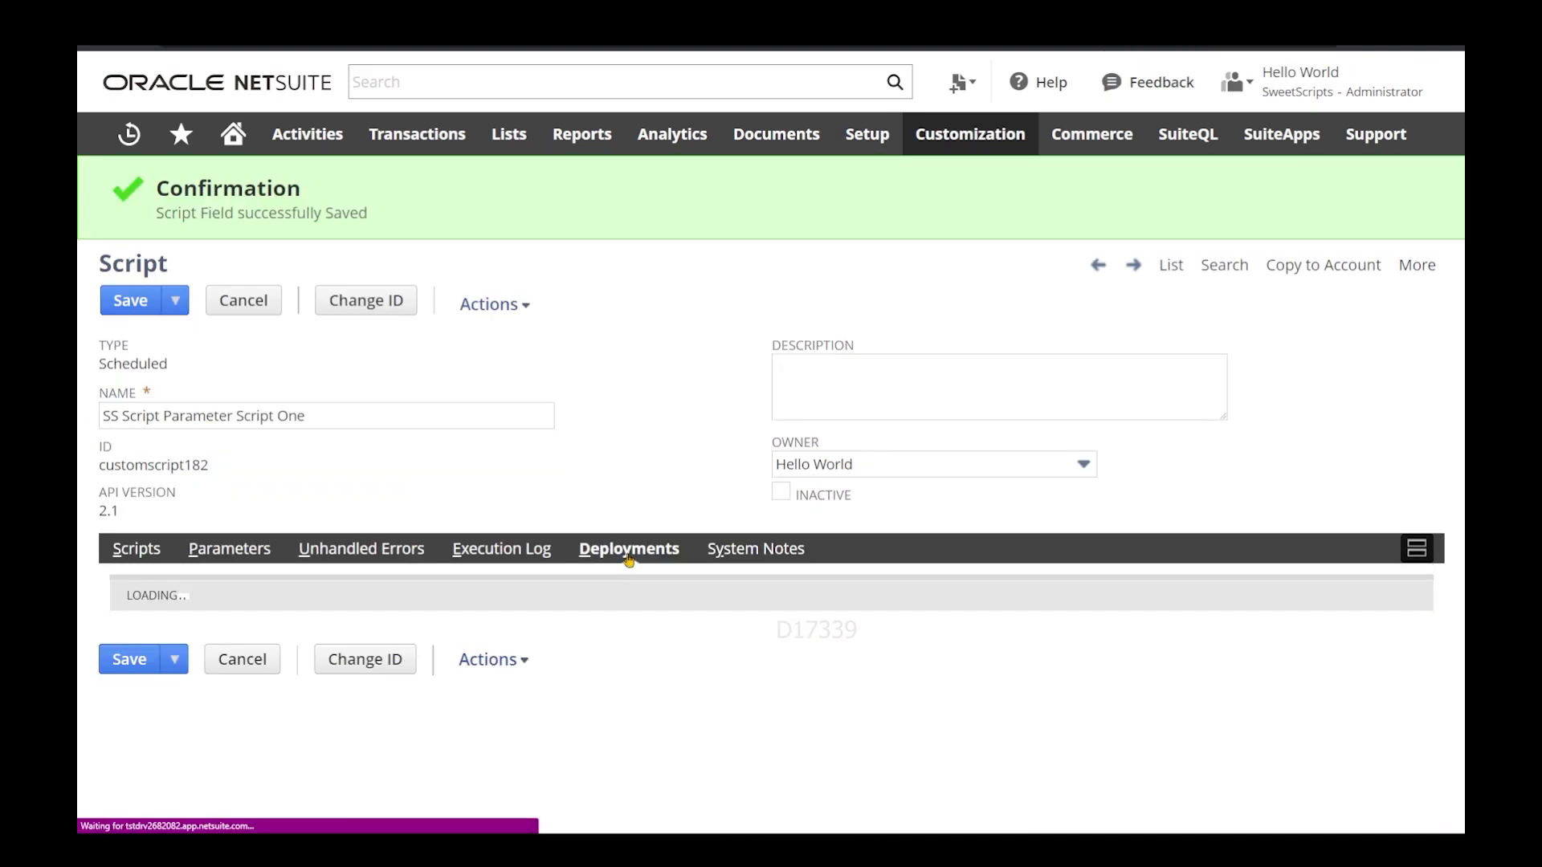
click(171, 307)
click(584, 424)
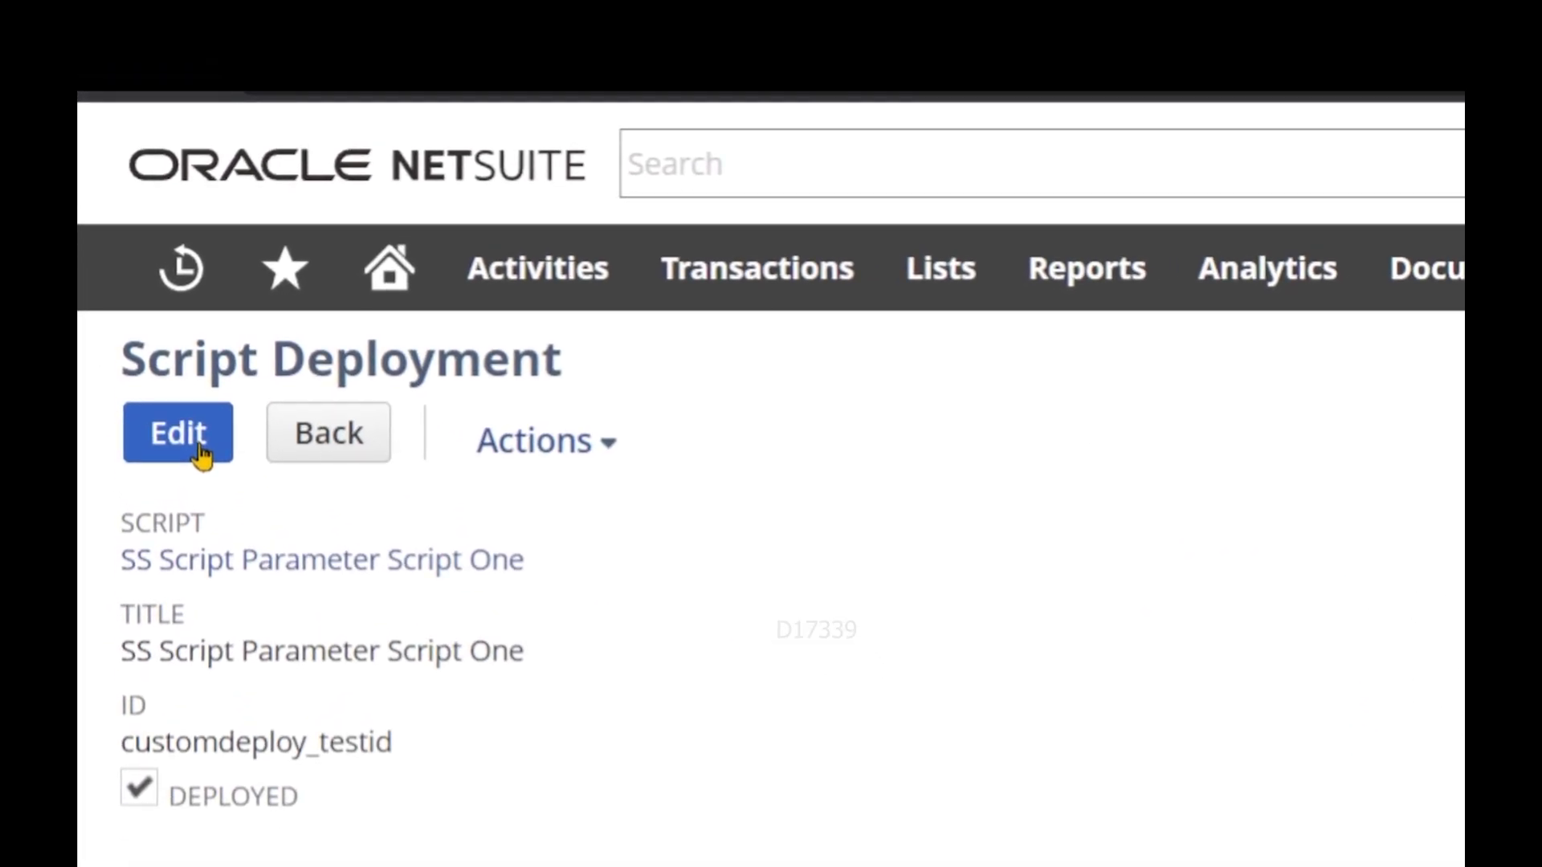
click(201, 448)
click(292, 444)
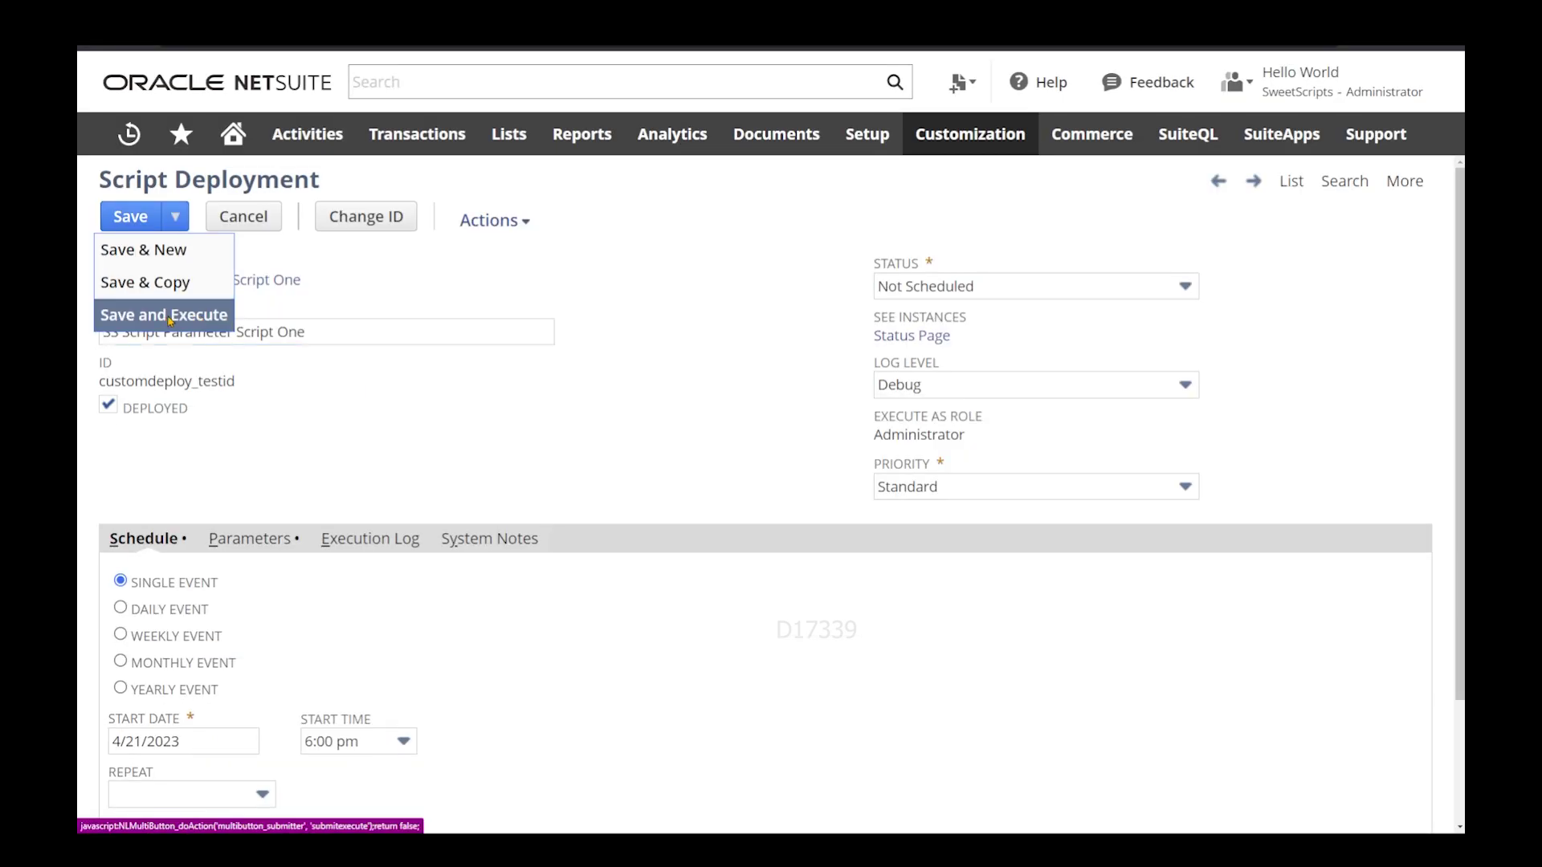
Run the customdeploy_testid deployment and confirm its execution log shows customFormValue 68.
click(169, 316)
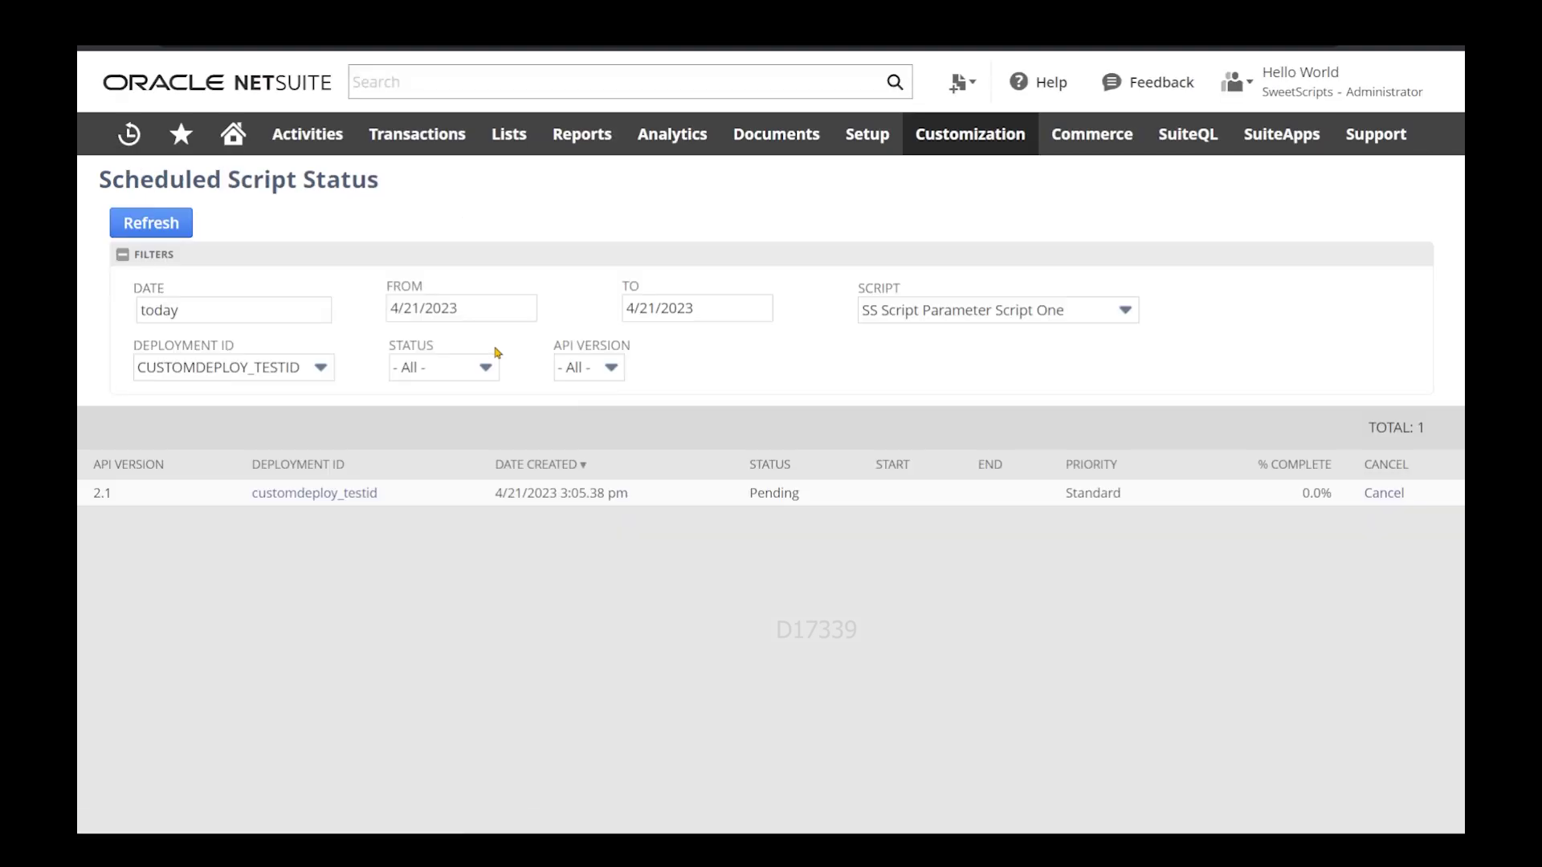
click(186, 233)
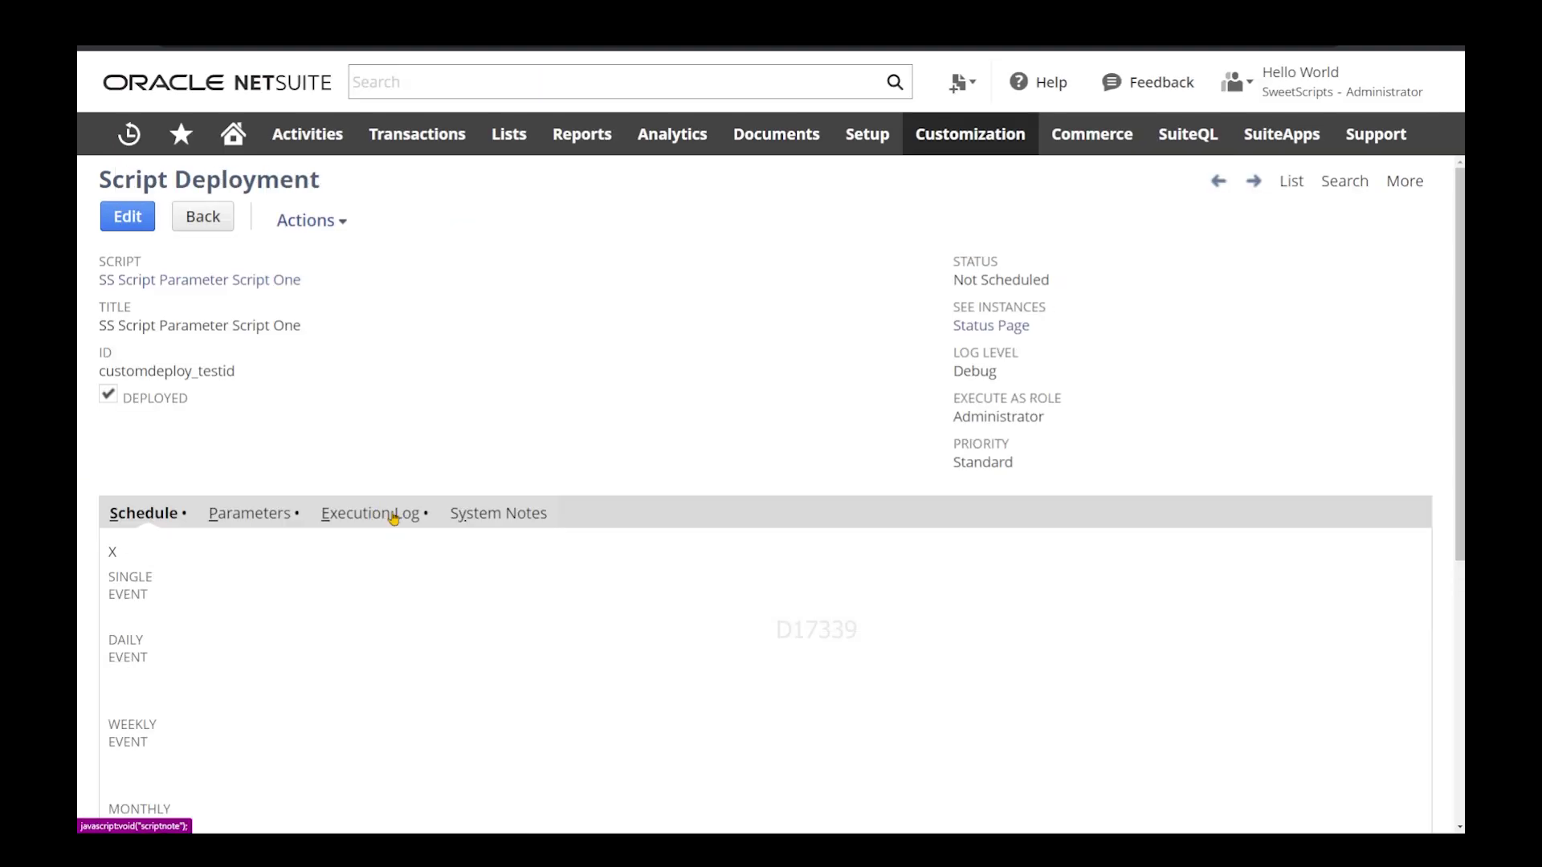
click(393, 516)
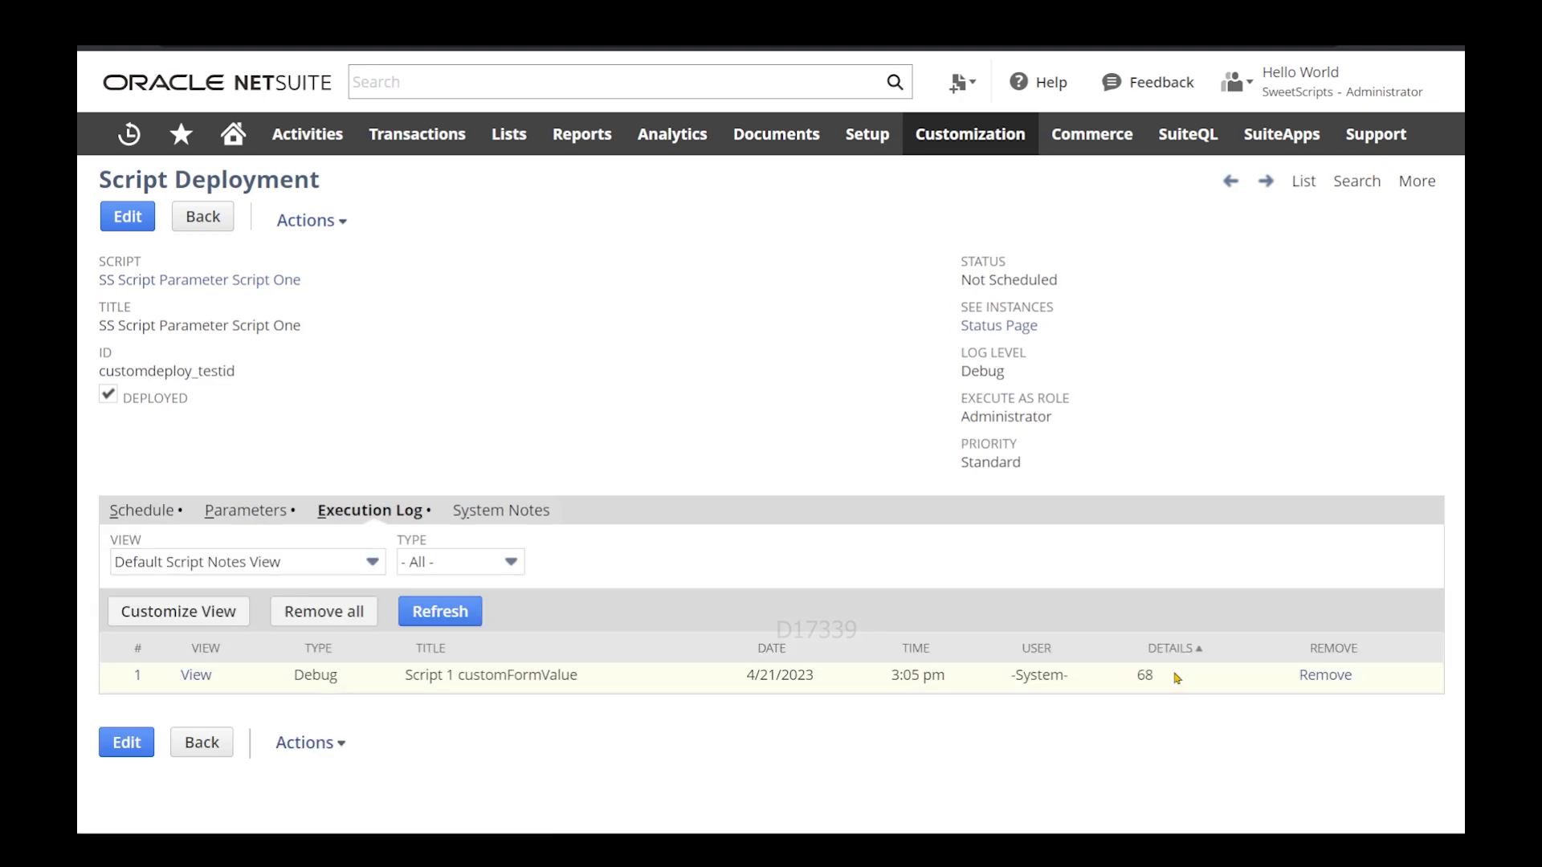
drag(1174, 677, 405, 678)
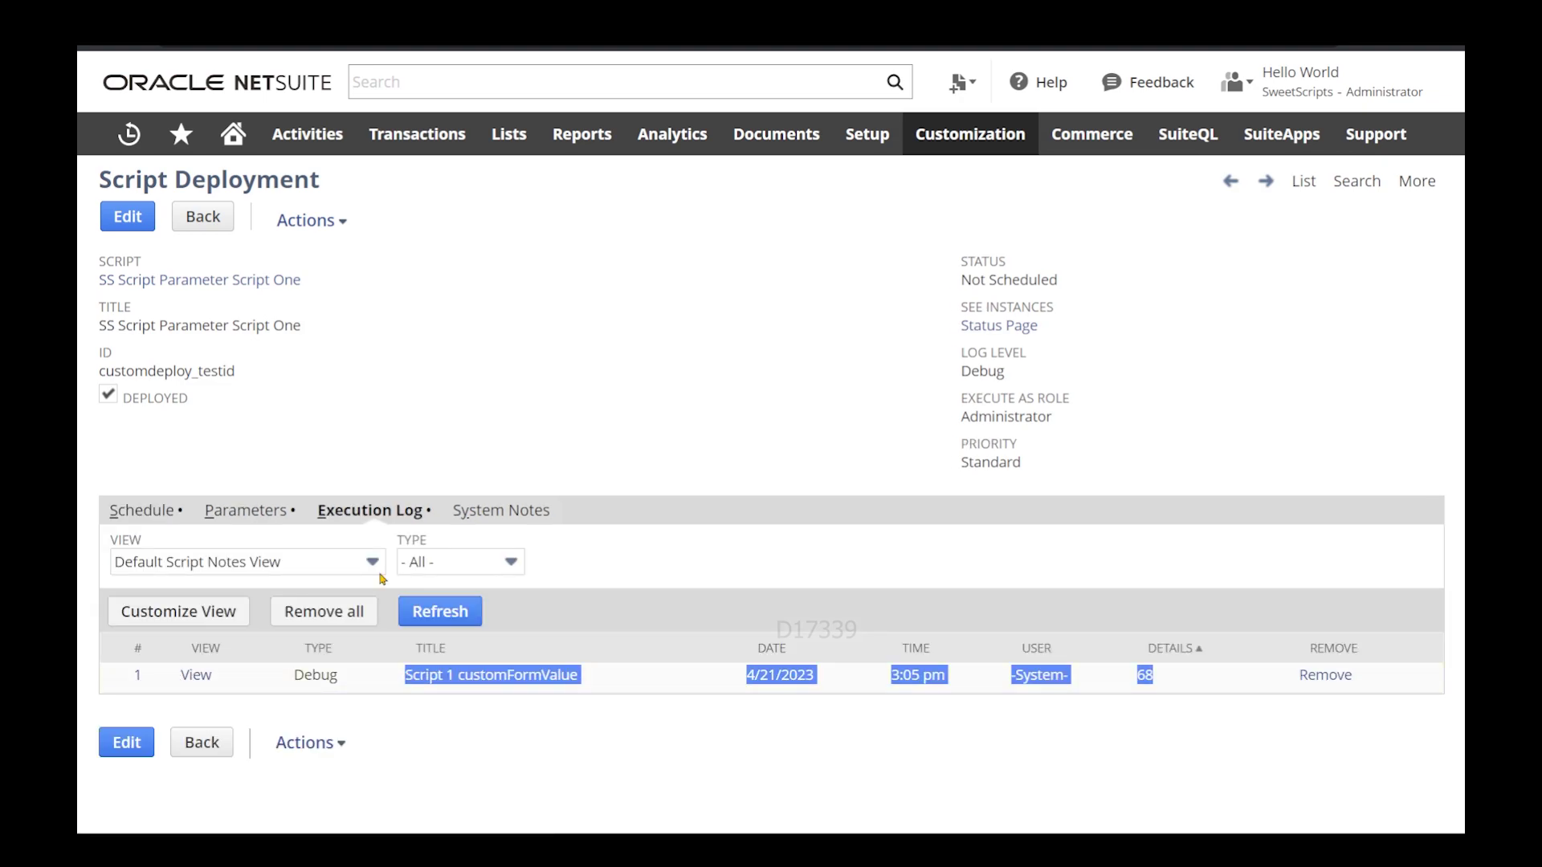
click(463, 723)
click(245, 511)
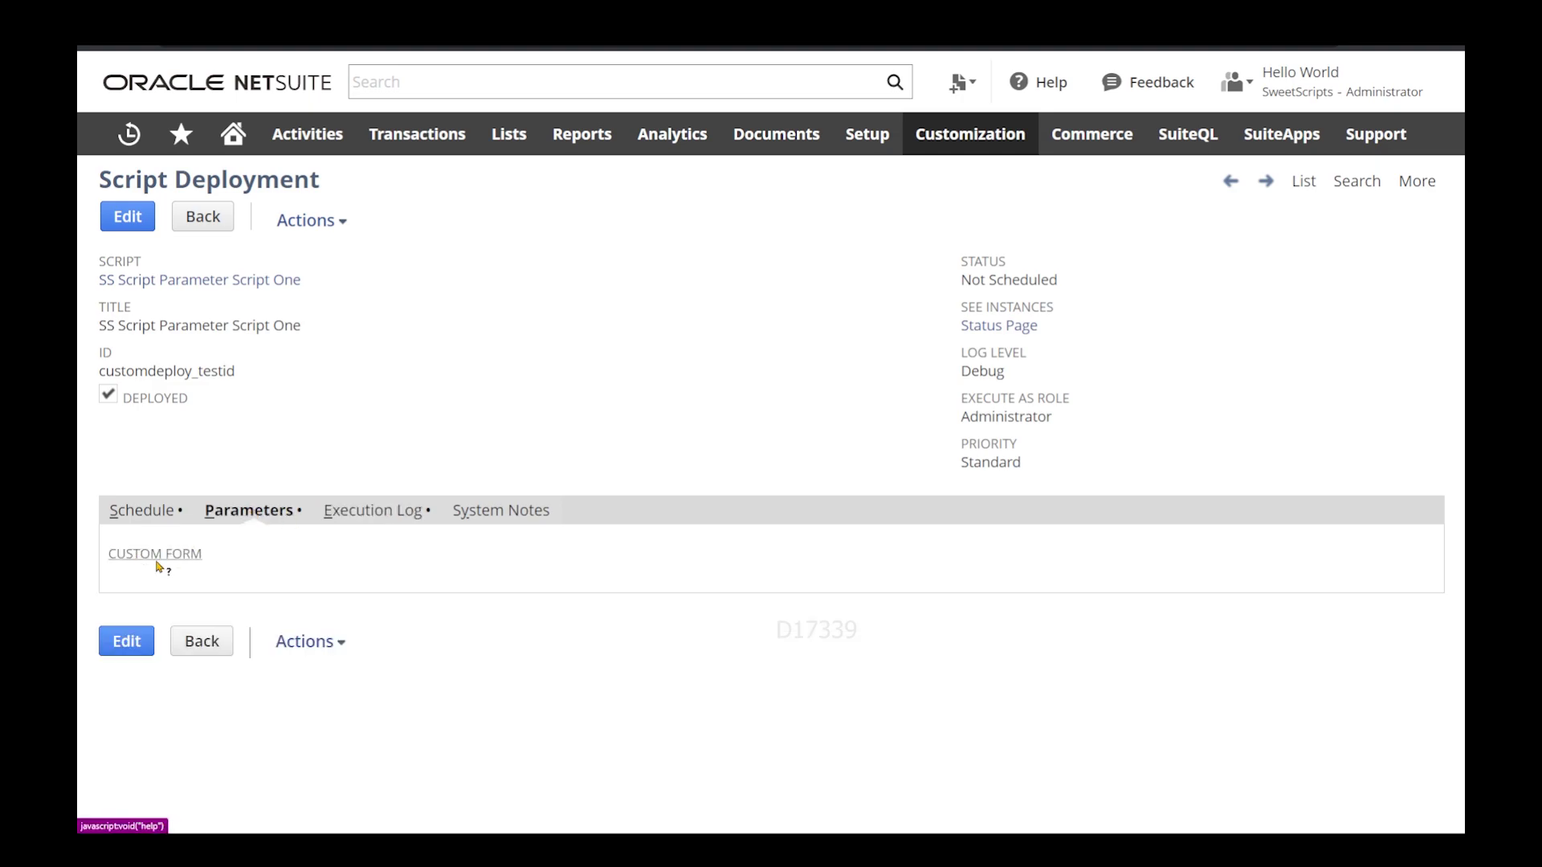
click(201, 279)
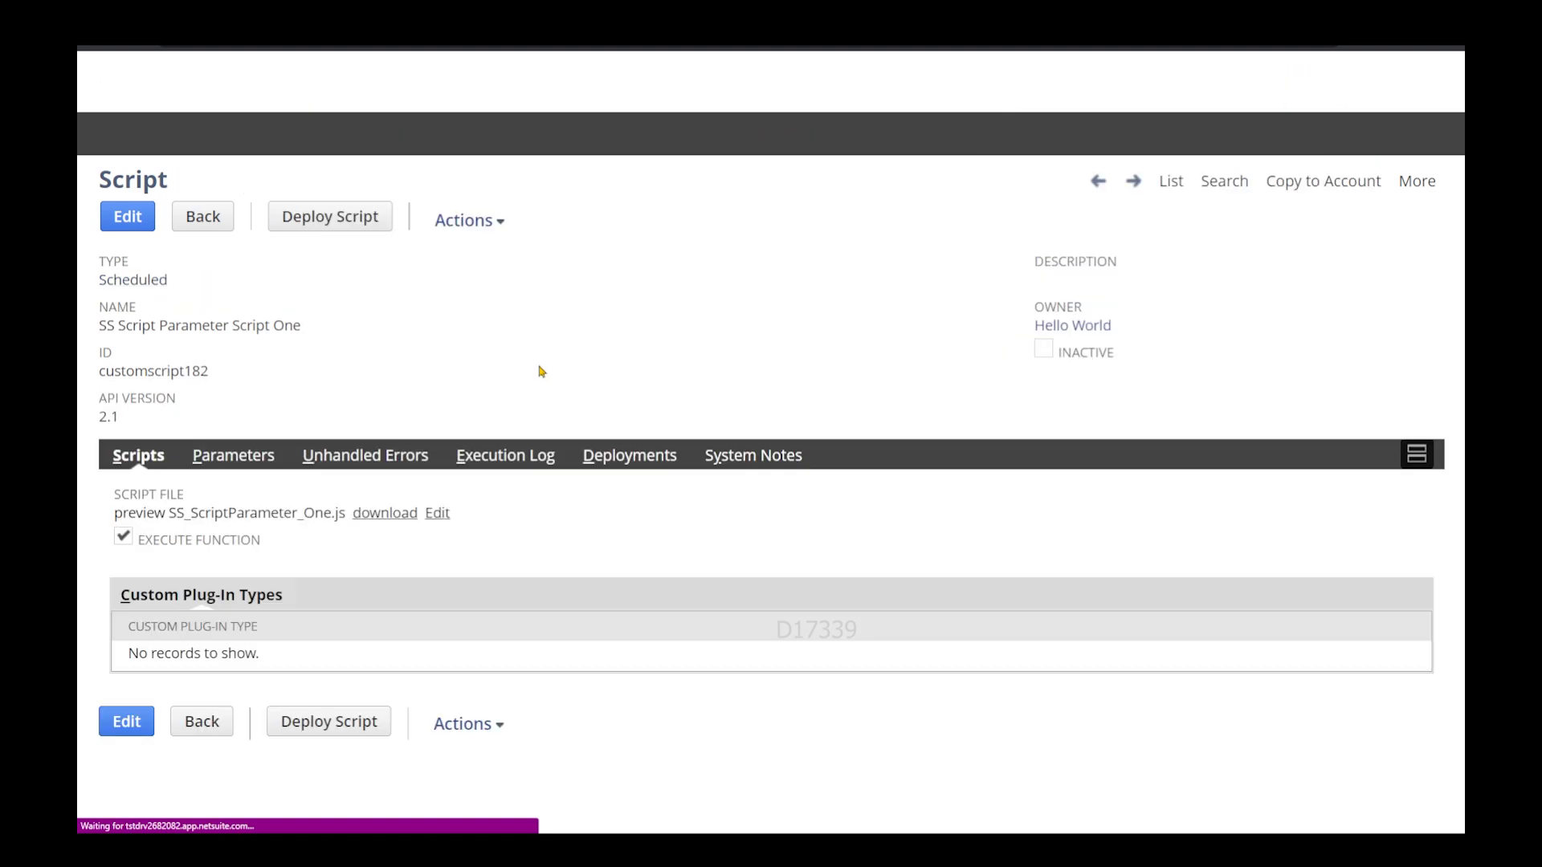
Confirm Script One's custscript_test_customform parameter is a Company preference.
click(244, 458)
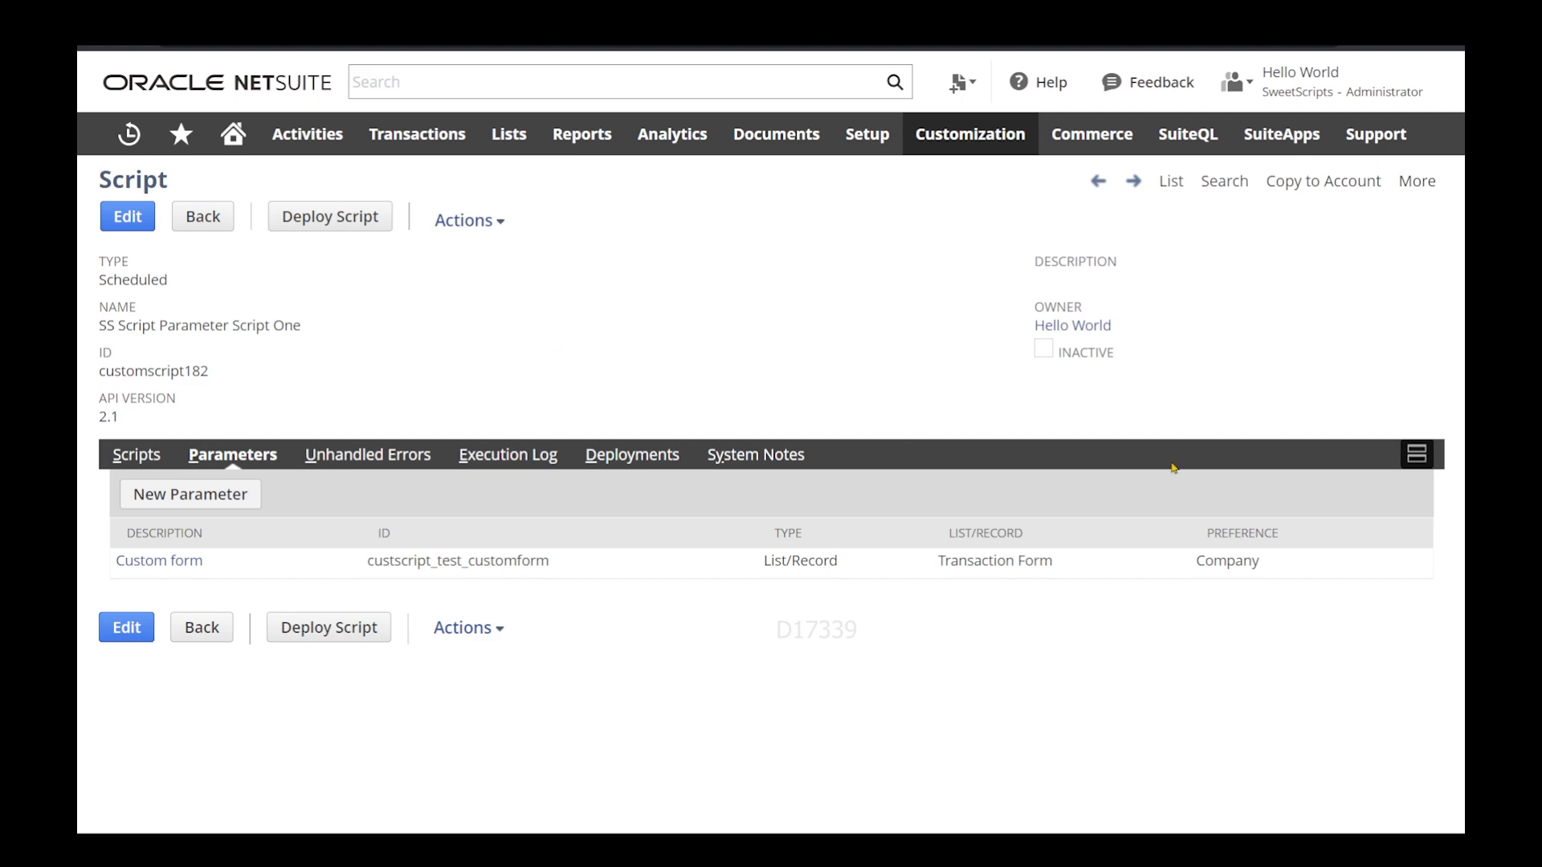
drag(1301, 562, 1189, 567)
click(1152, 628)
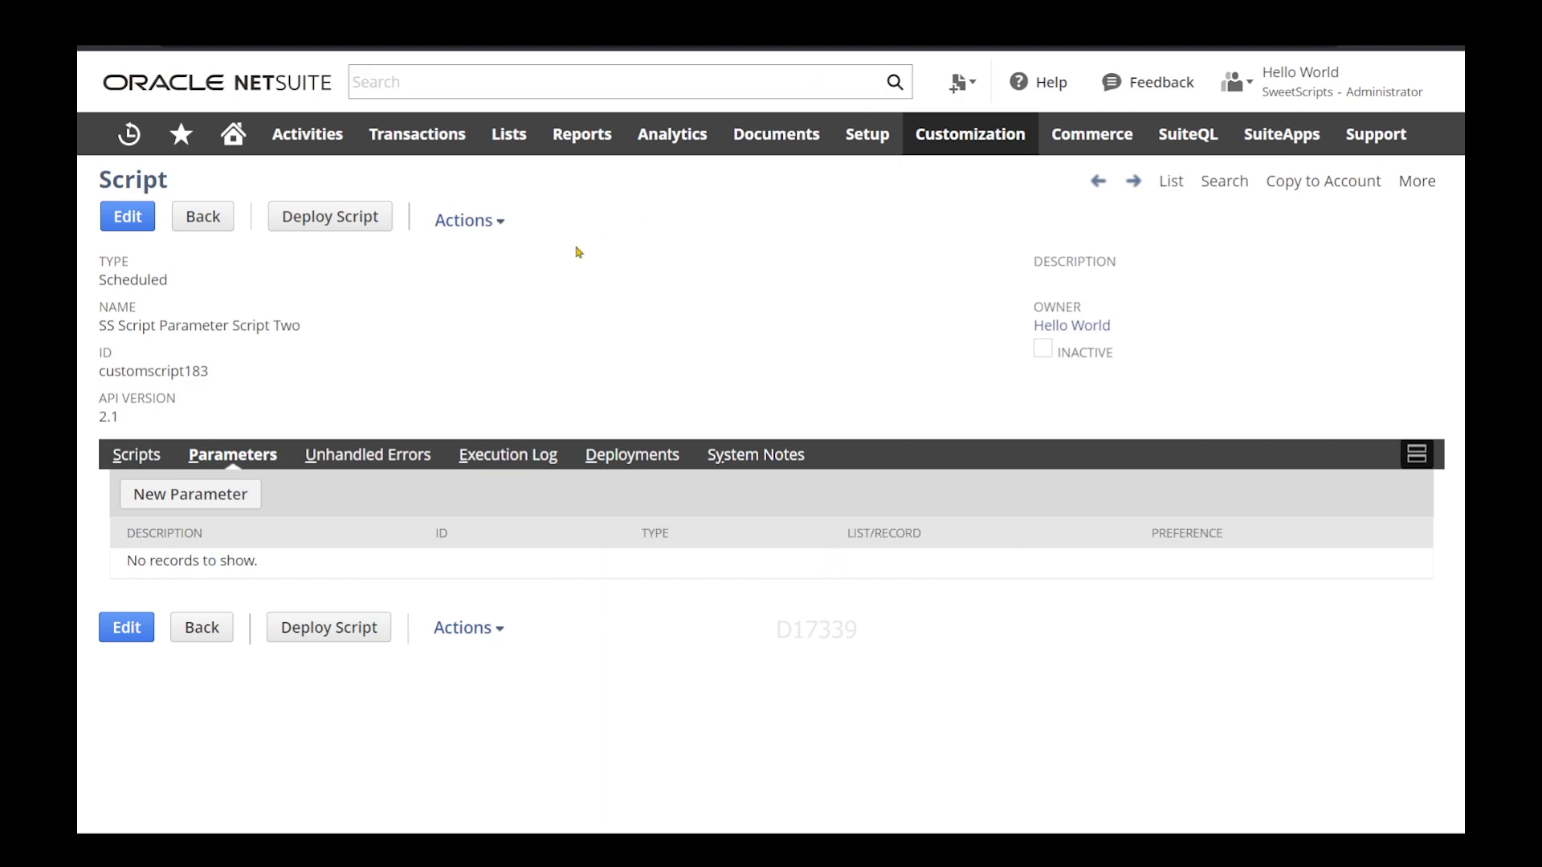
Open Script Two and find custscript_test_customform in its script file preview.
drag(329, 329, 194, 325)
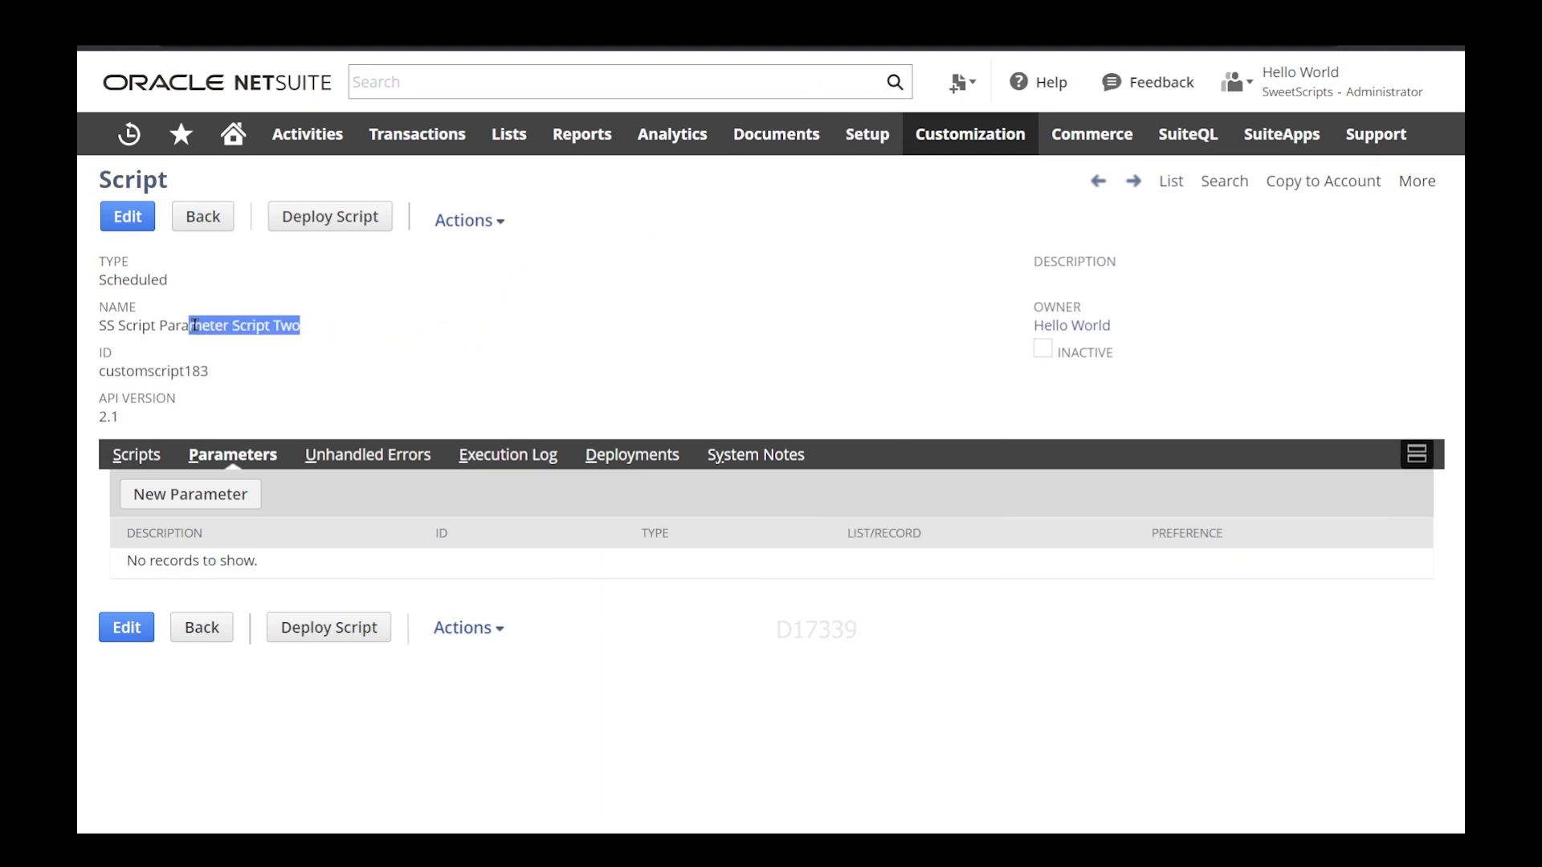
click(139, 455)
mouse_move(206, 513)
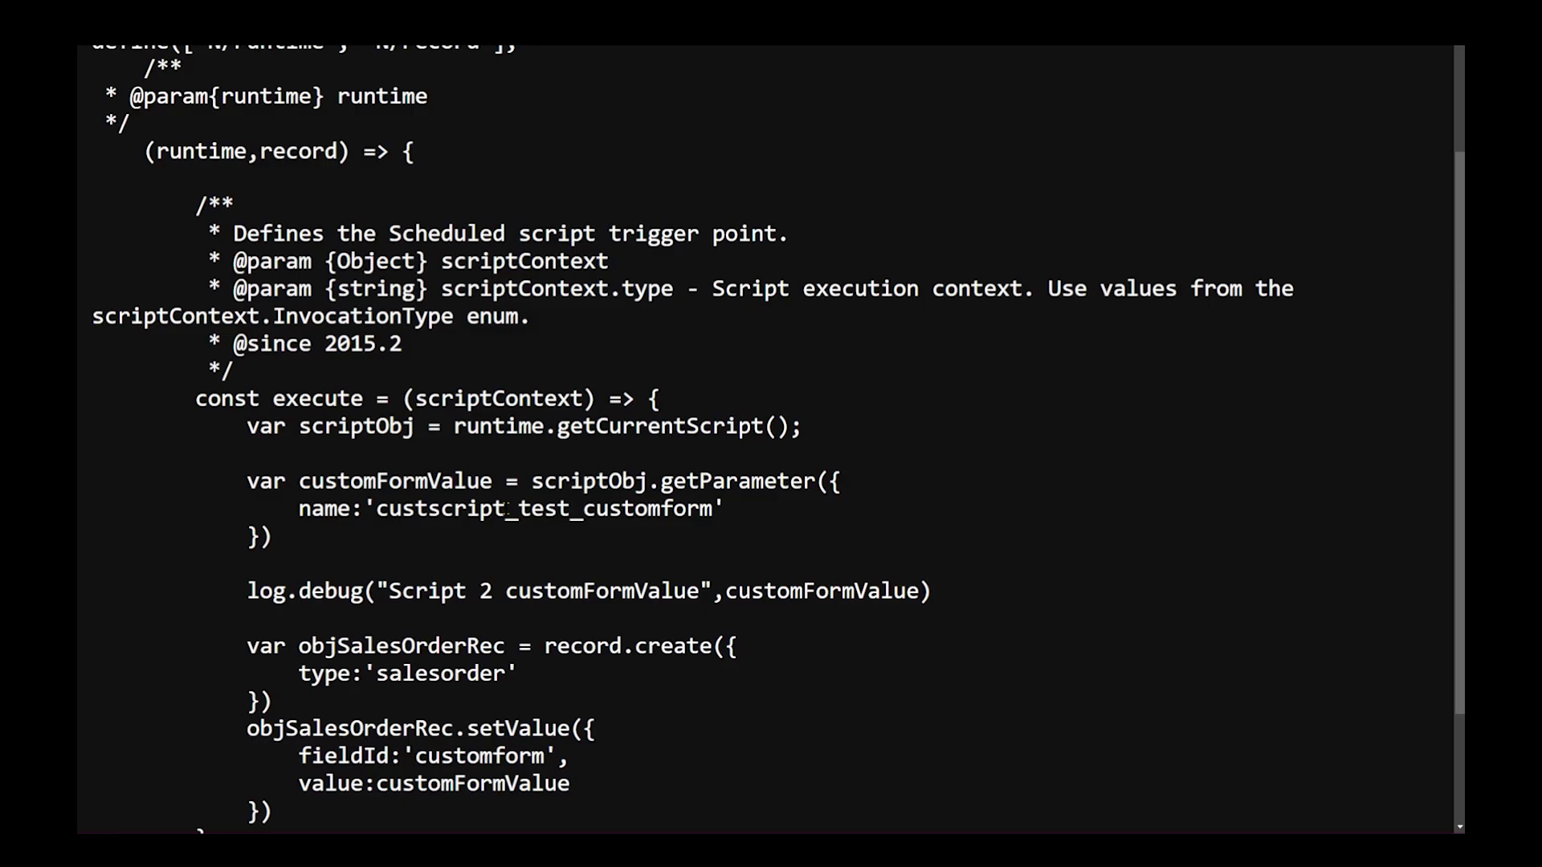
double_click(485, 510)
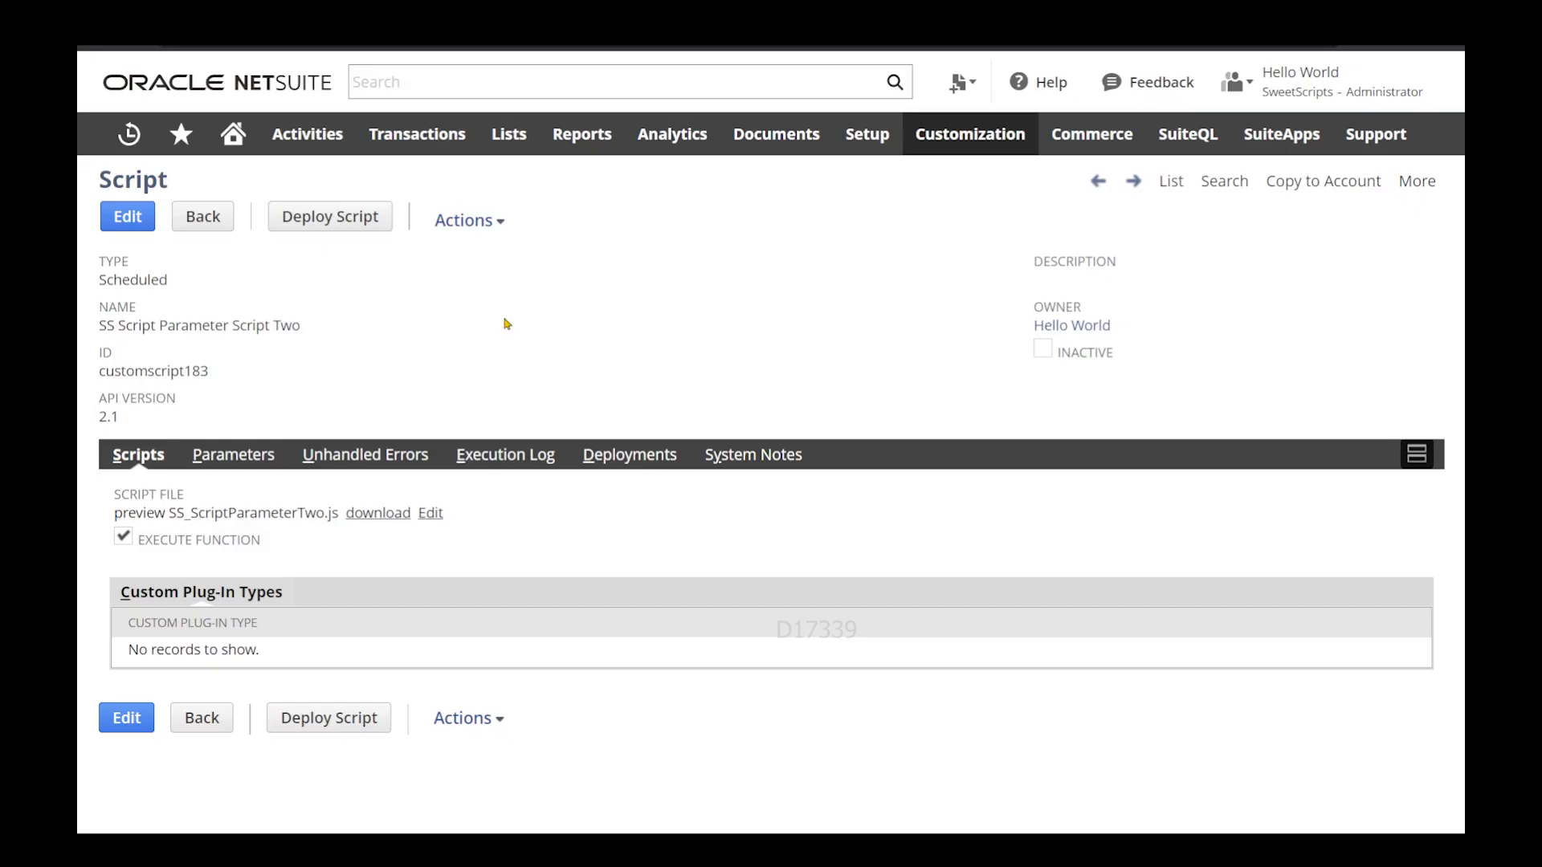
scroll(390, 613, down, 3)
key(ctrl+minus)
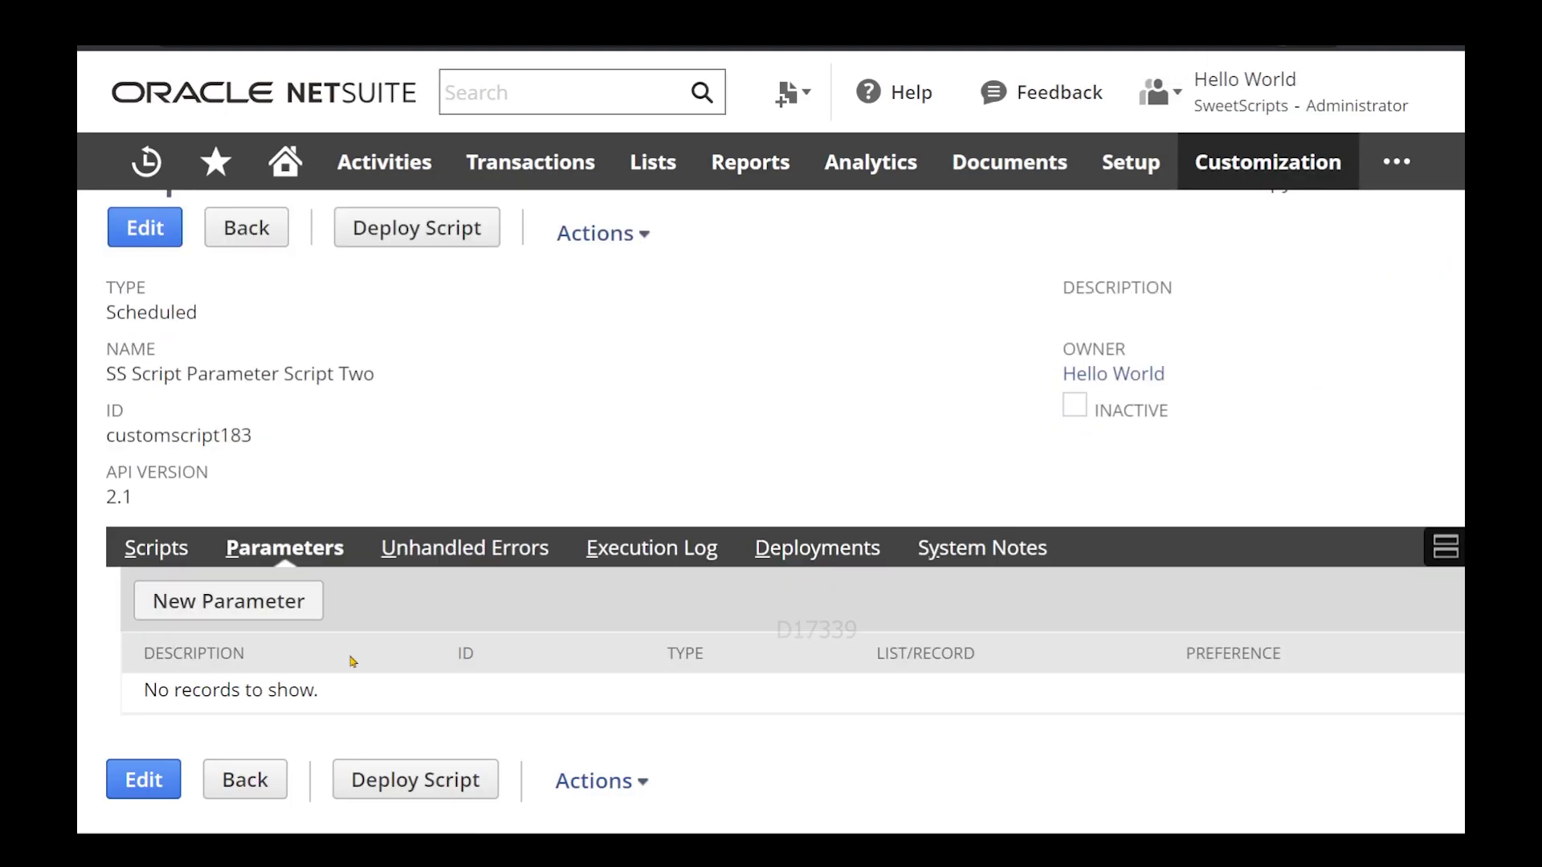
Create Script Two's deployment with ID _testid2.
click(783, 549)
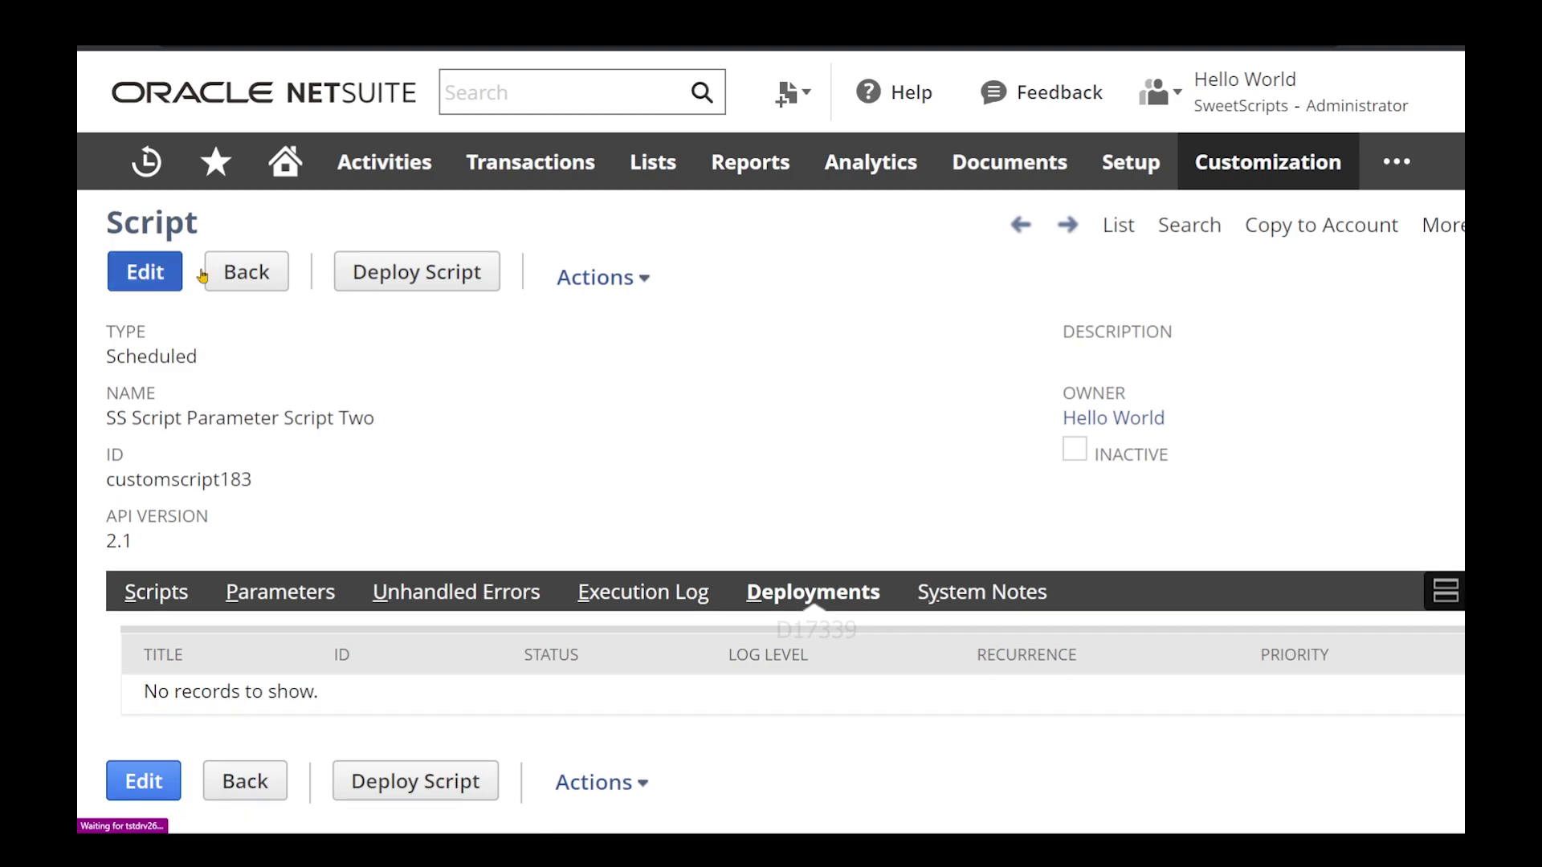
key(ctrl+minus)
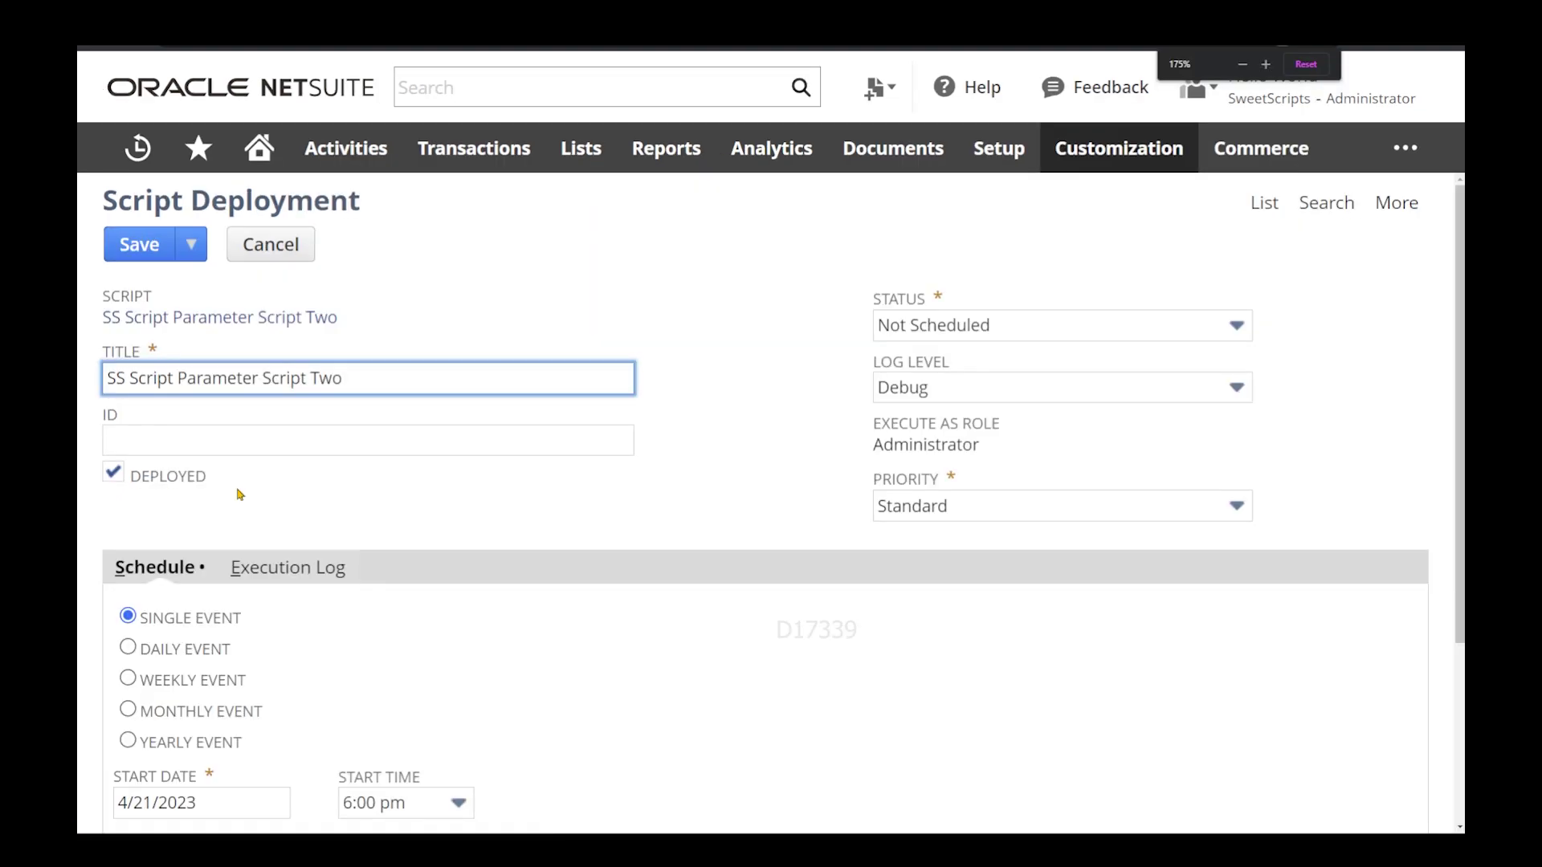
click(187, 438)
text(_test)
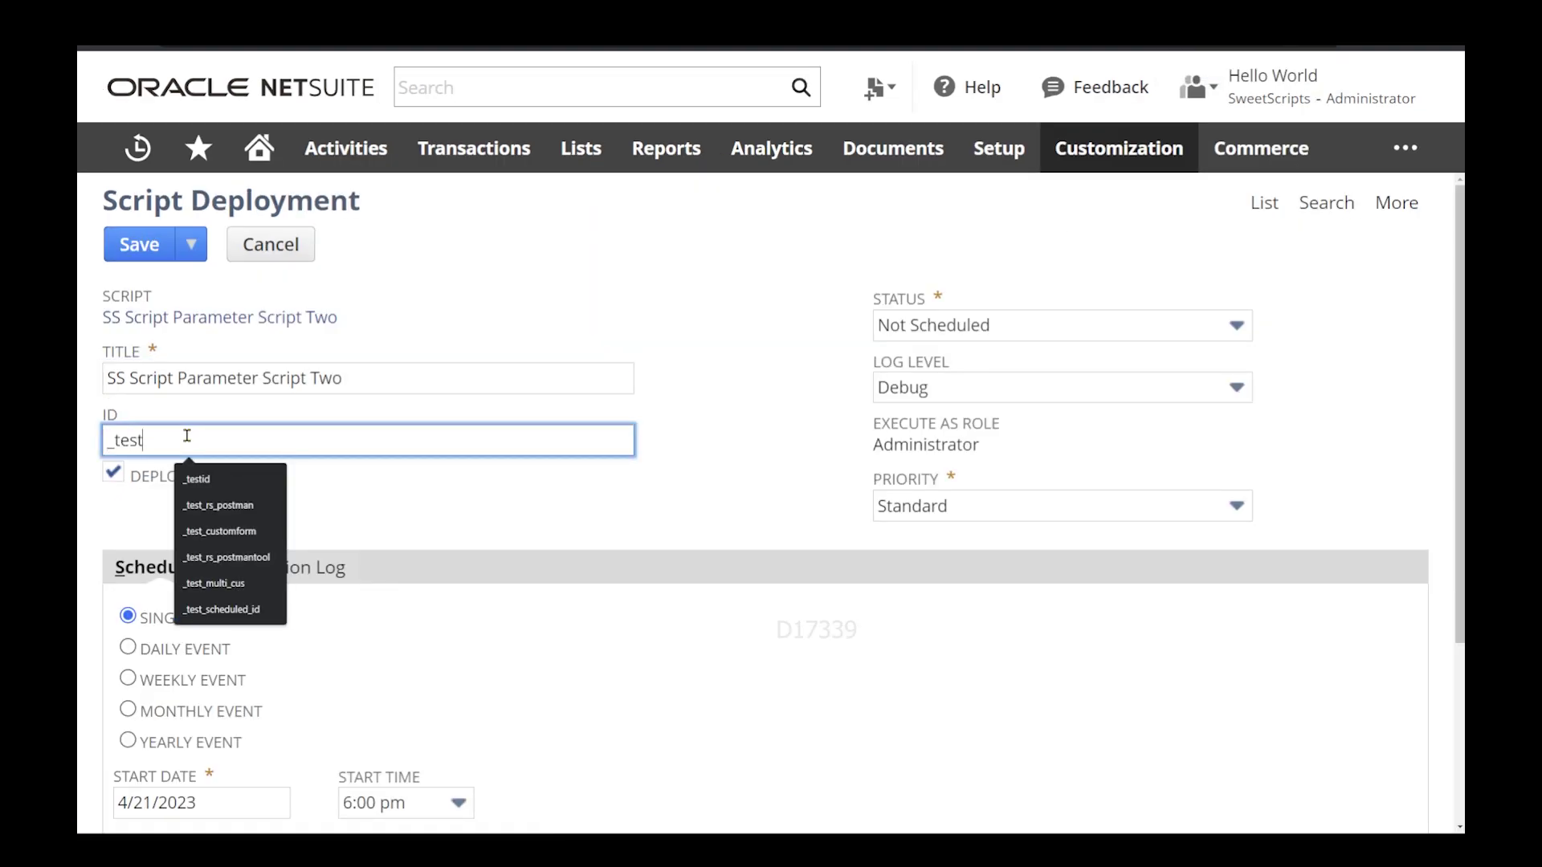
text(id2)
click(152, 249)
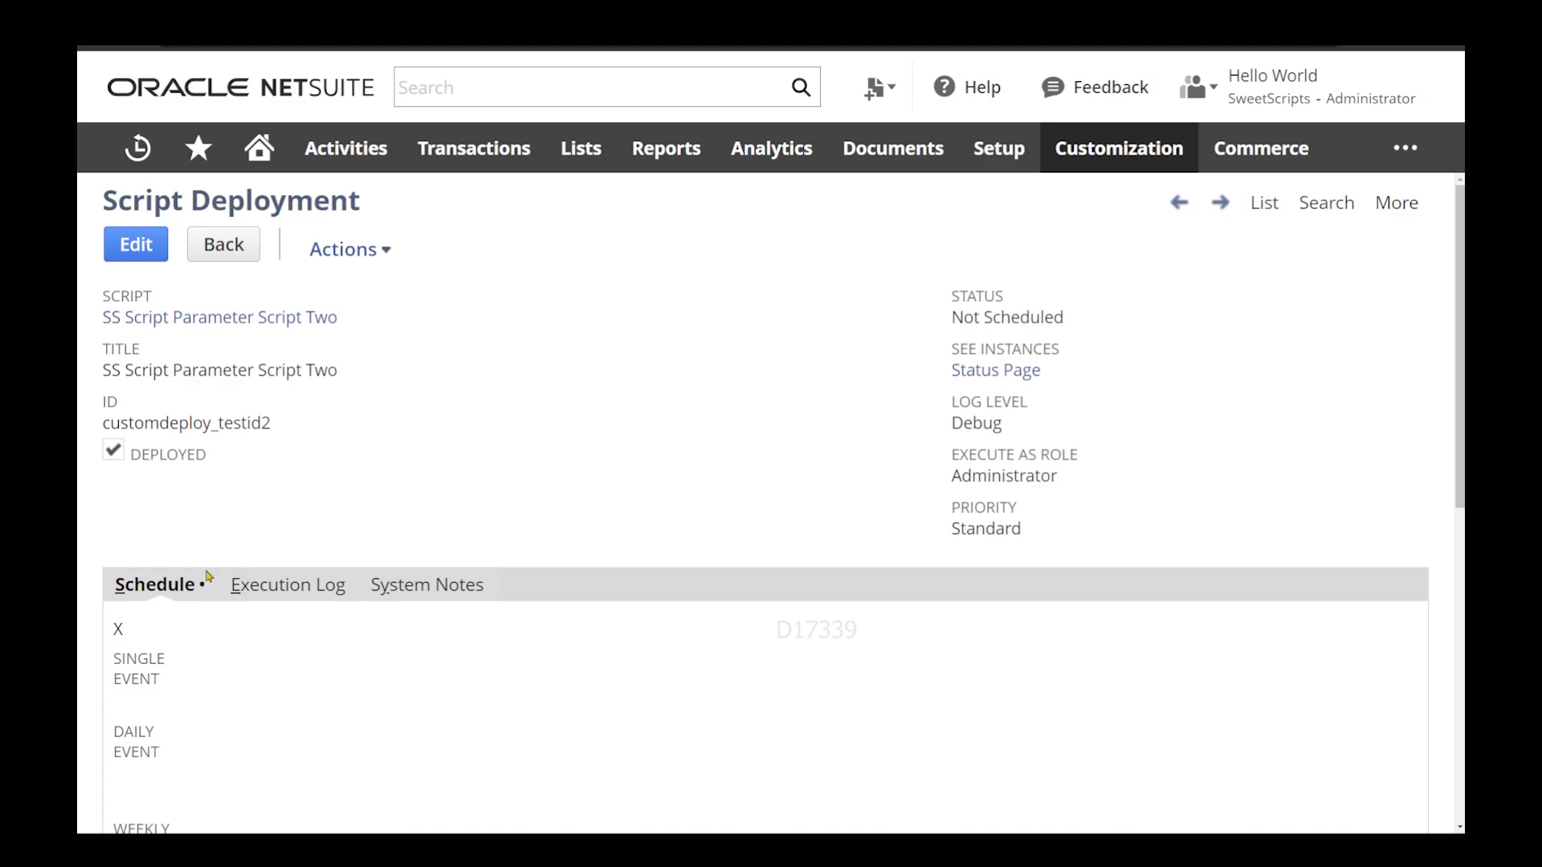
Reopen the customdeploy_testid2 deployment and save and execute it.
click(141, 255)
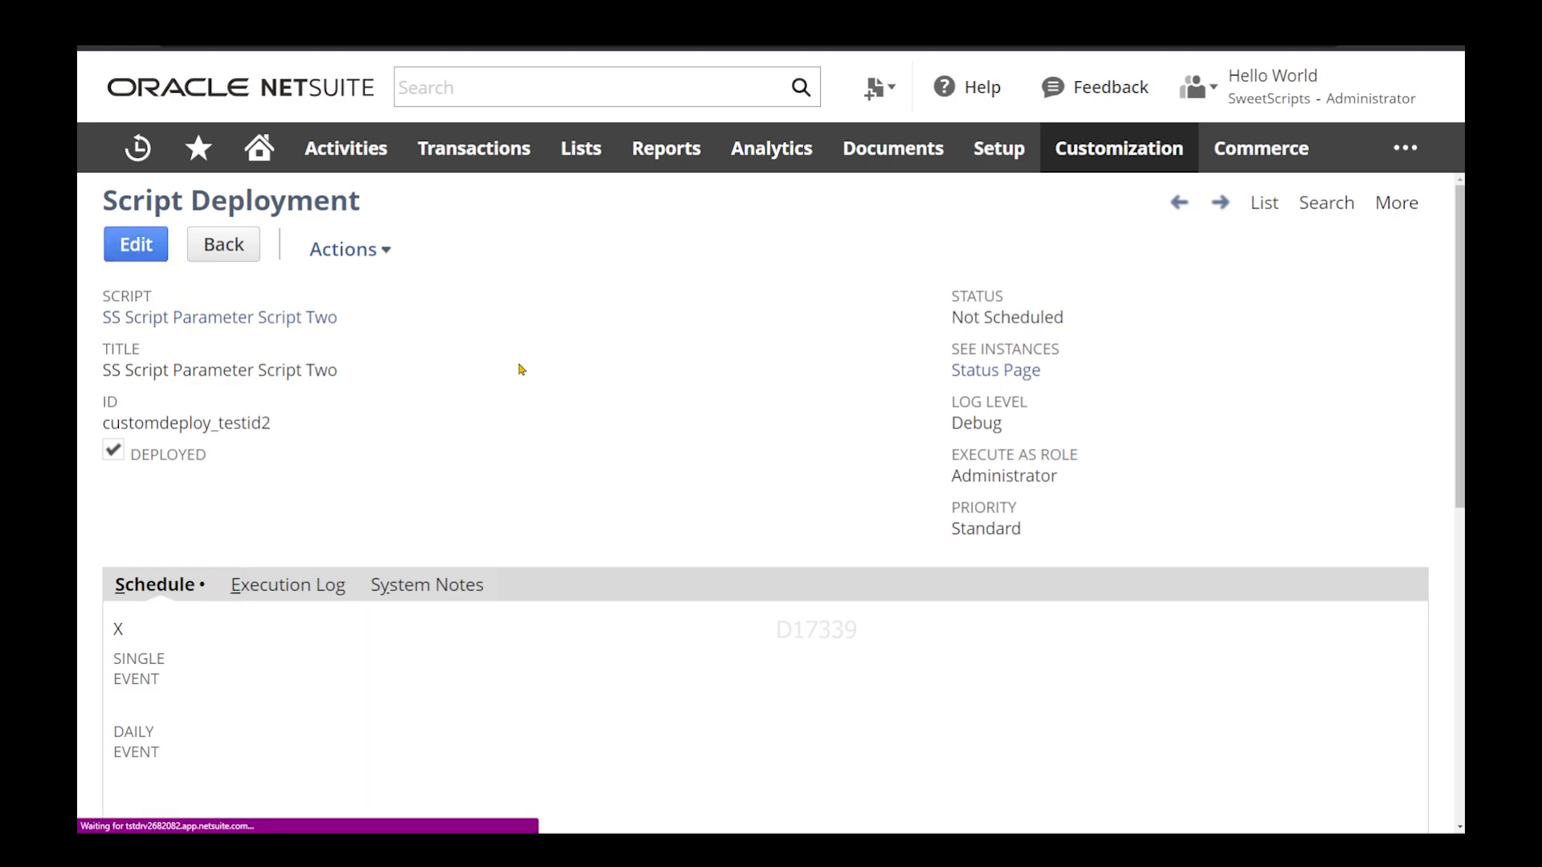
mouse_move(191, 246)
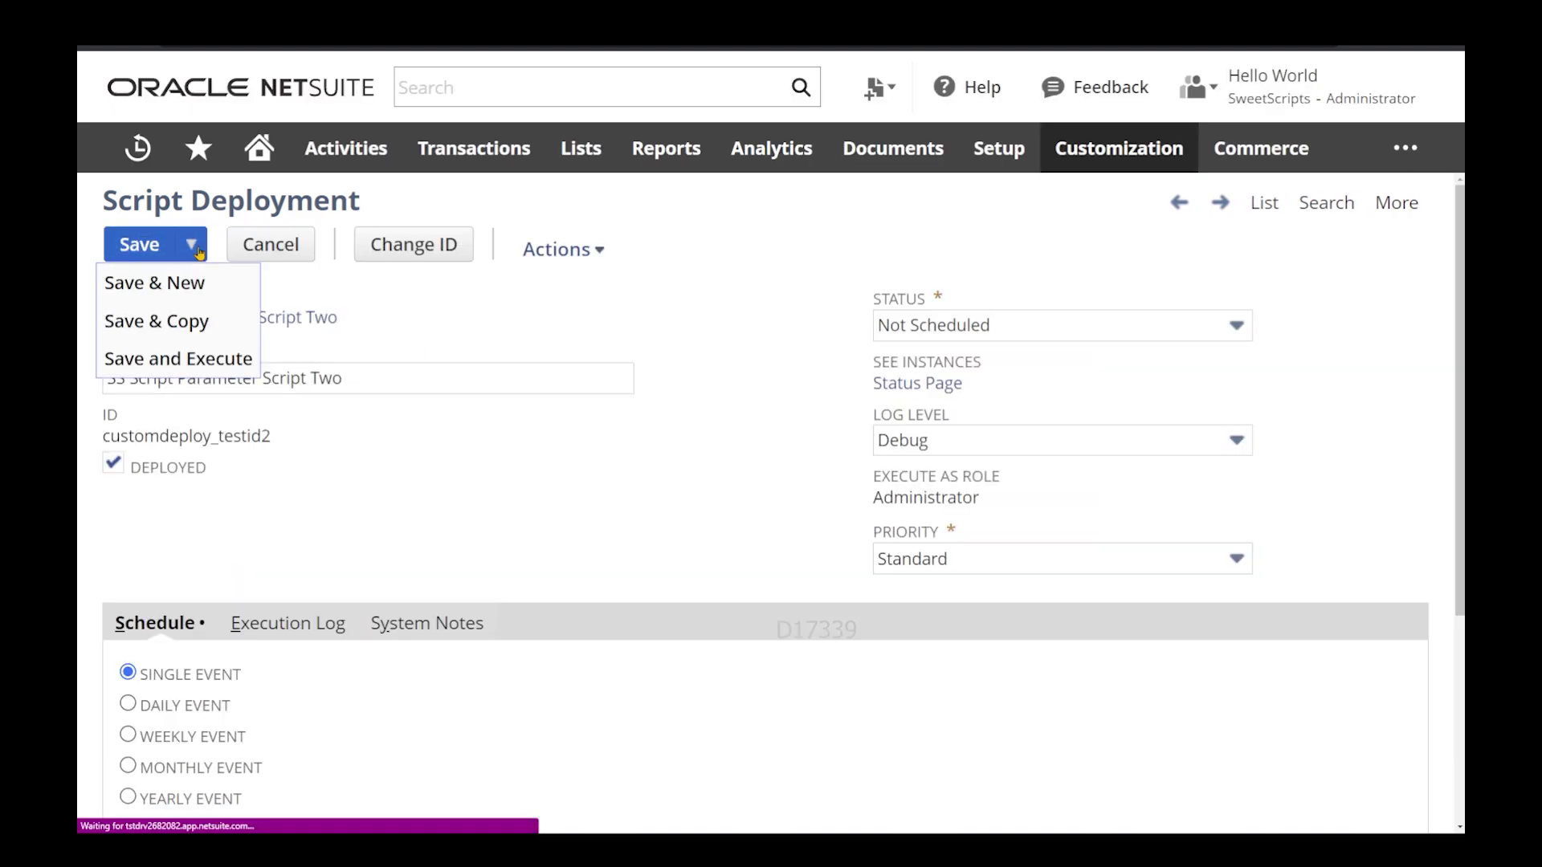
click(183, 358)
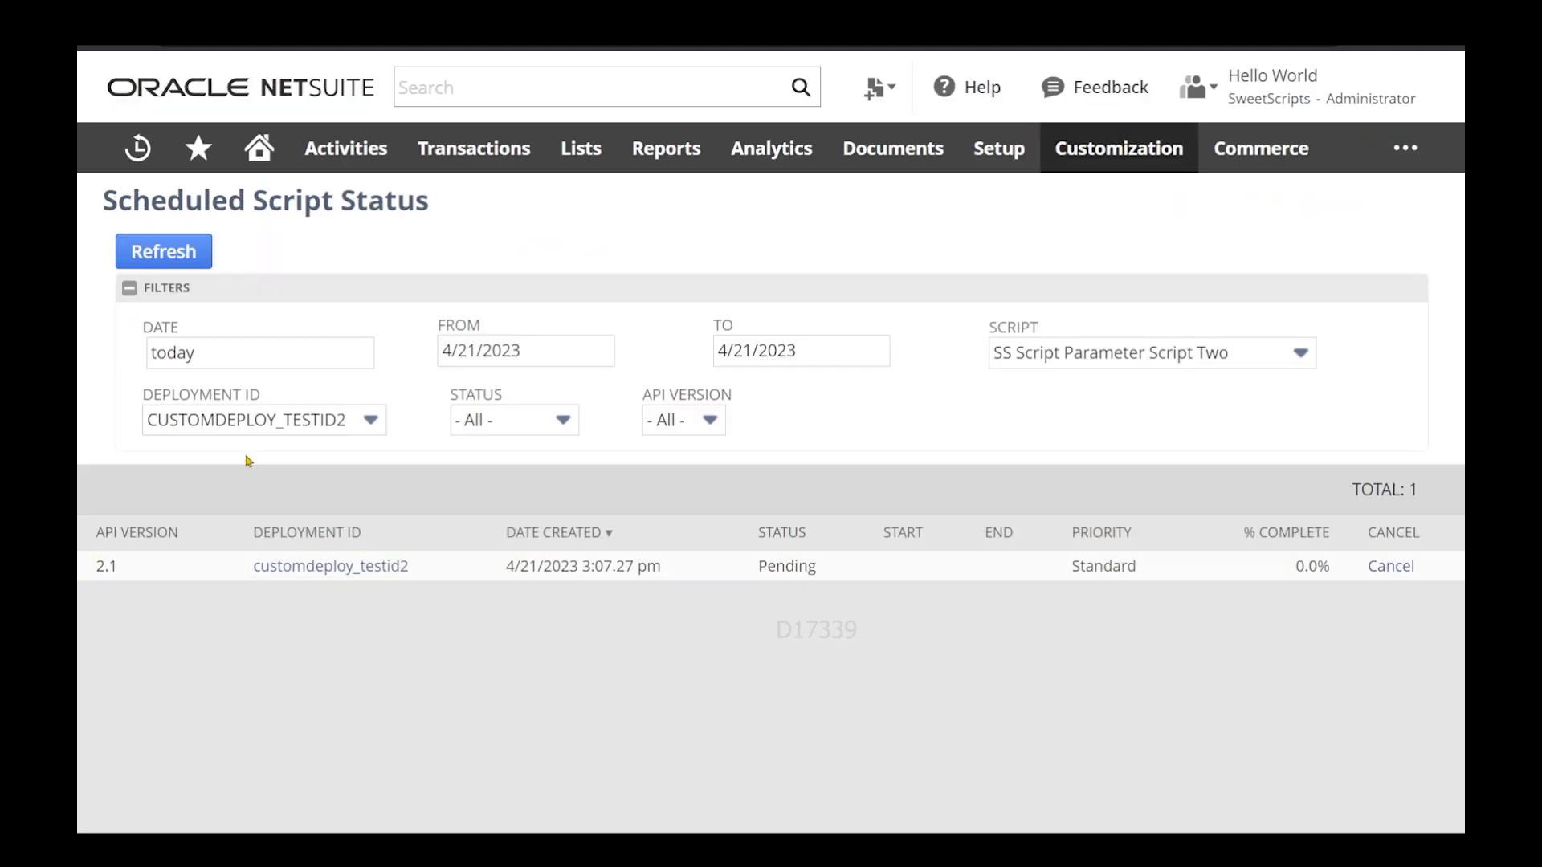
Refresh Script Two's run and check that the customdeploy_testid2 execution log shows customFormValue 68.
click(171, 255)
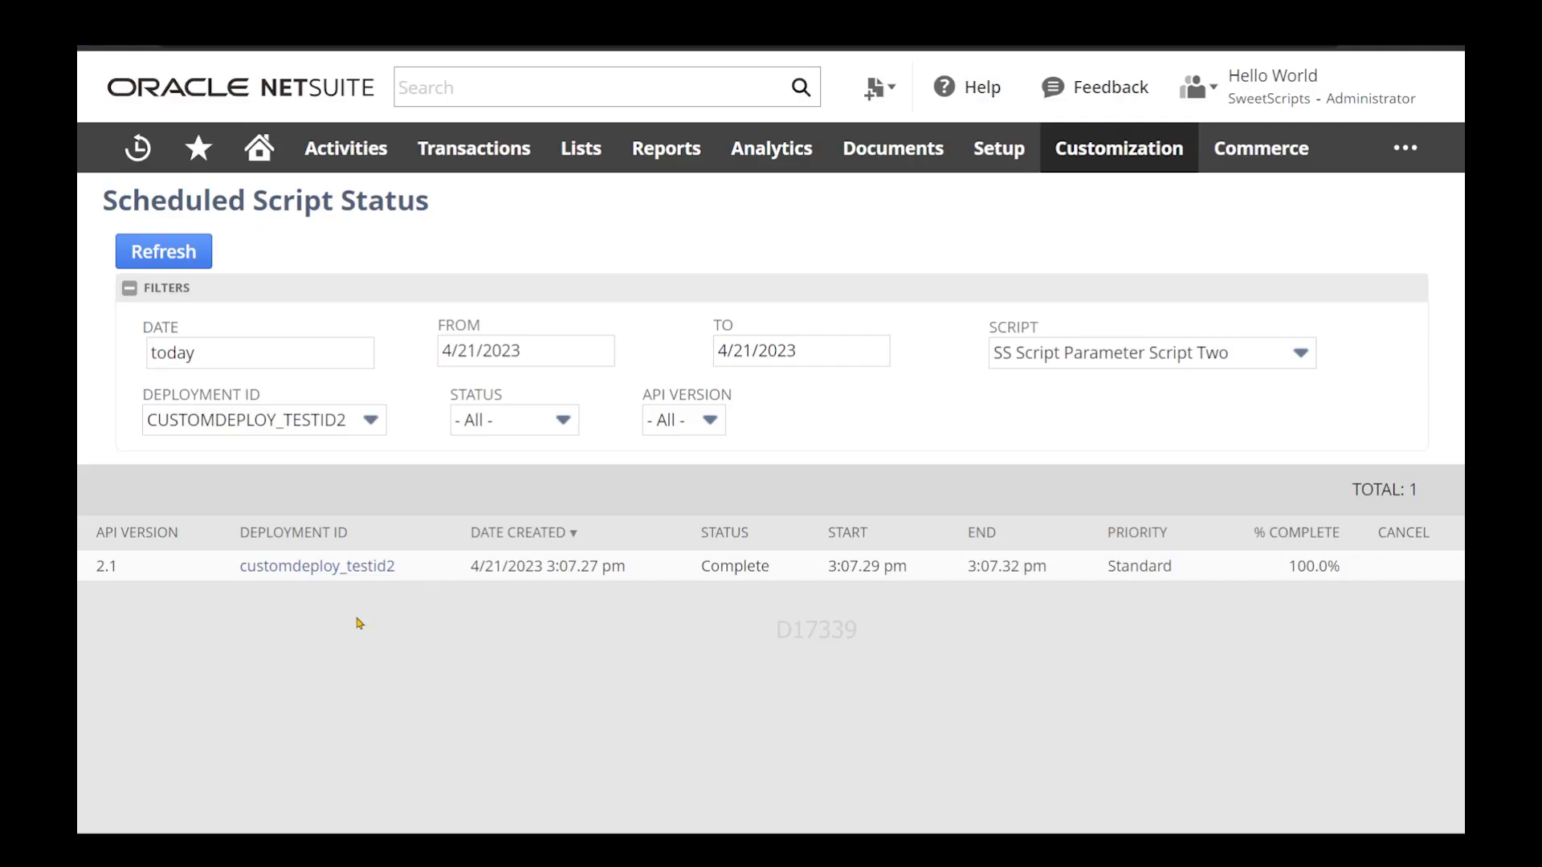
click(308, 567)
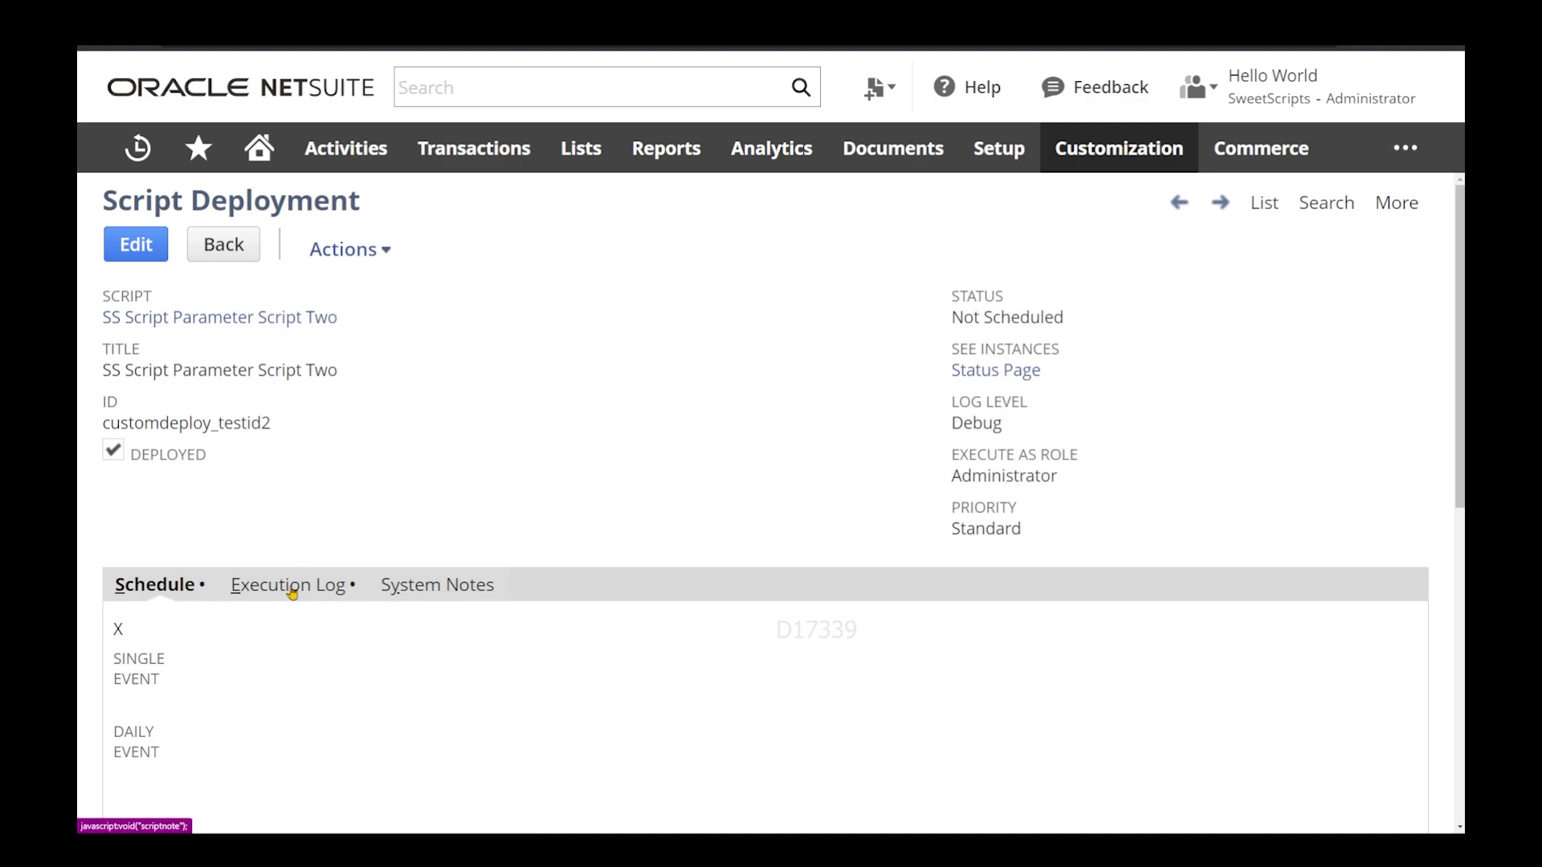
click(291, 586)
scroll(424, 441, down, 1)
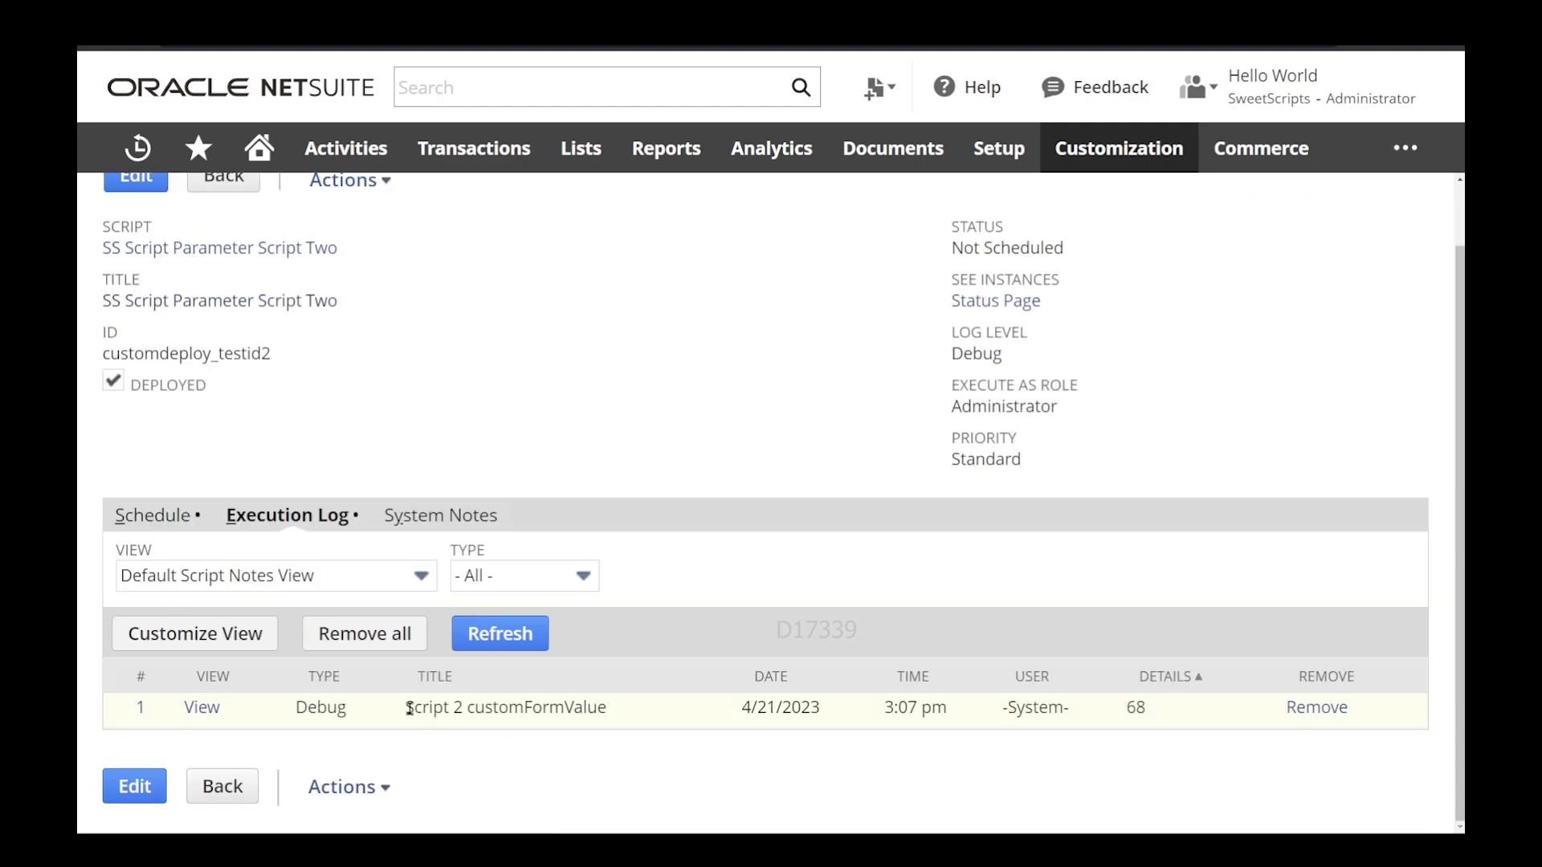
drag(410, 709, 651, 712)
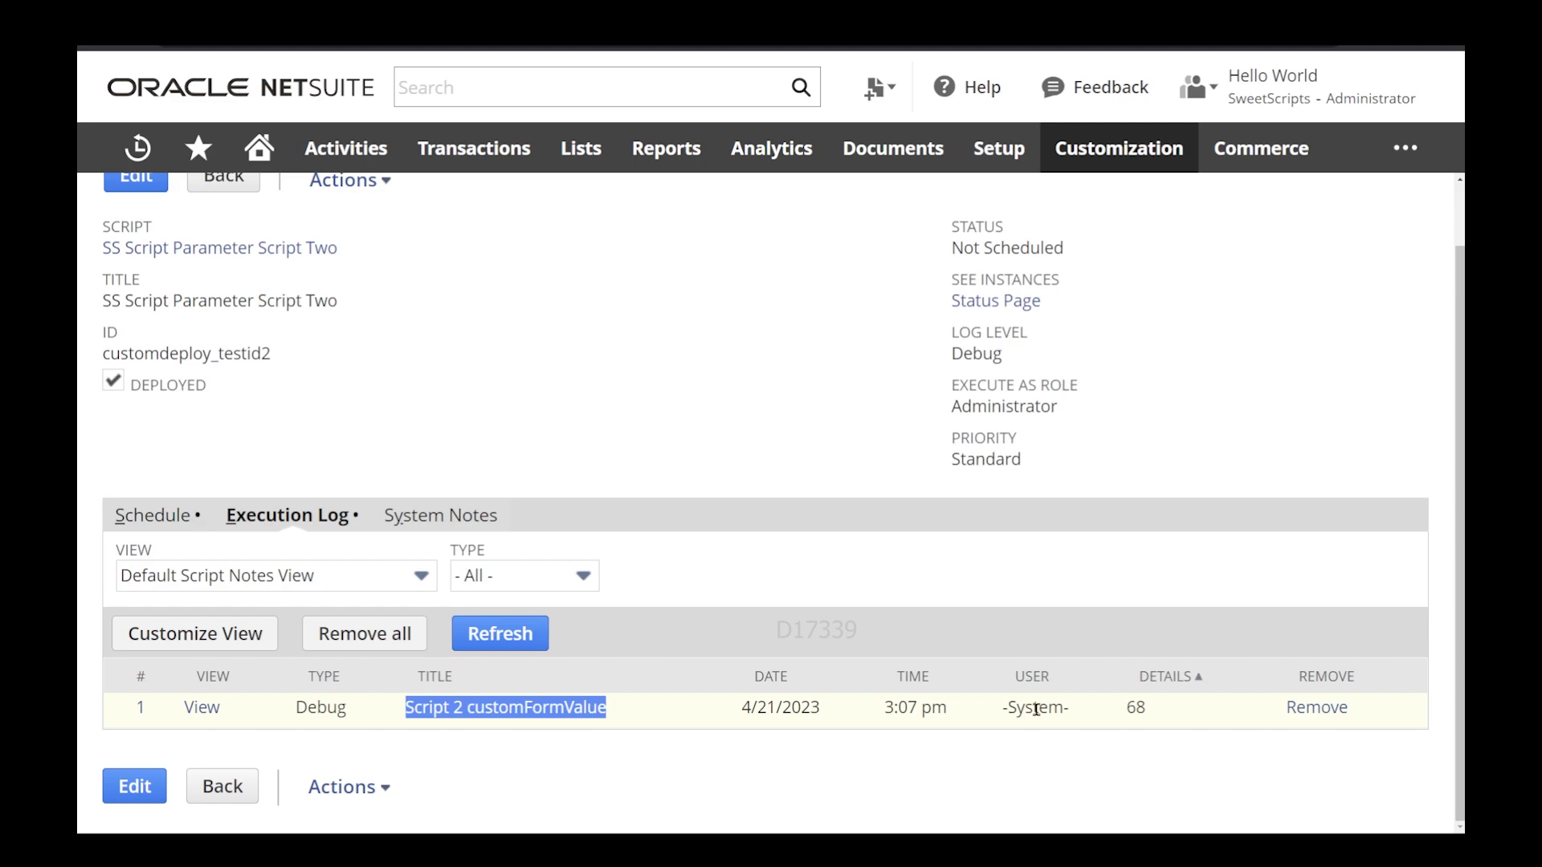
drag(1153, 713, 1127, 714)
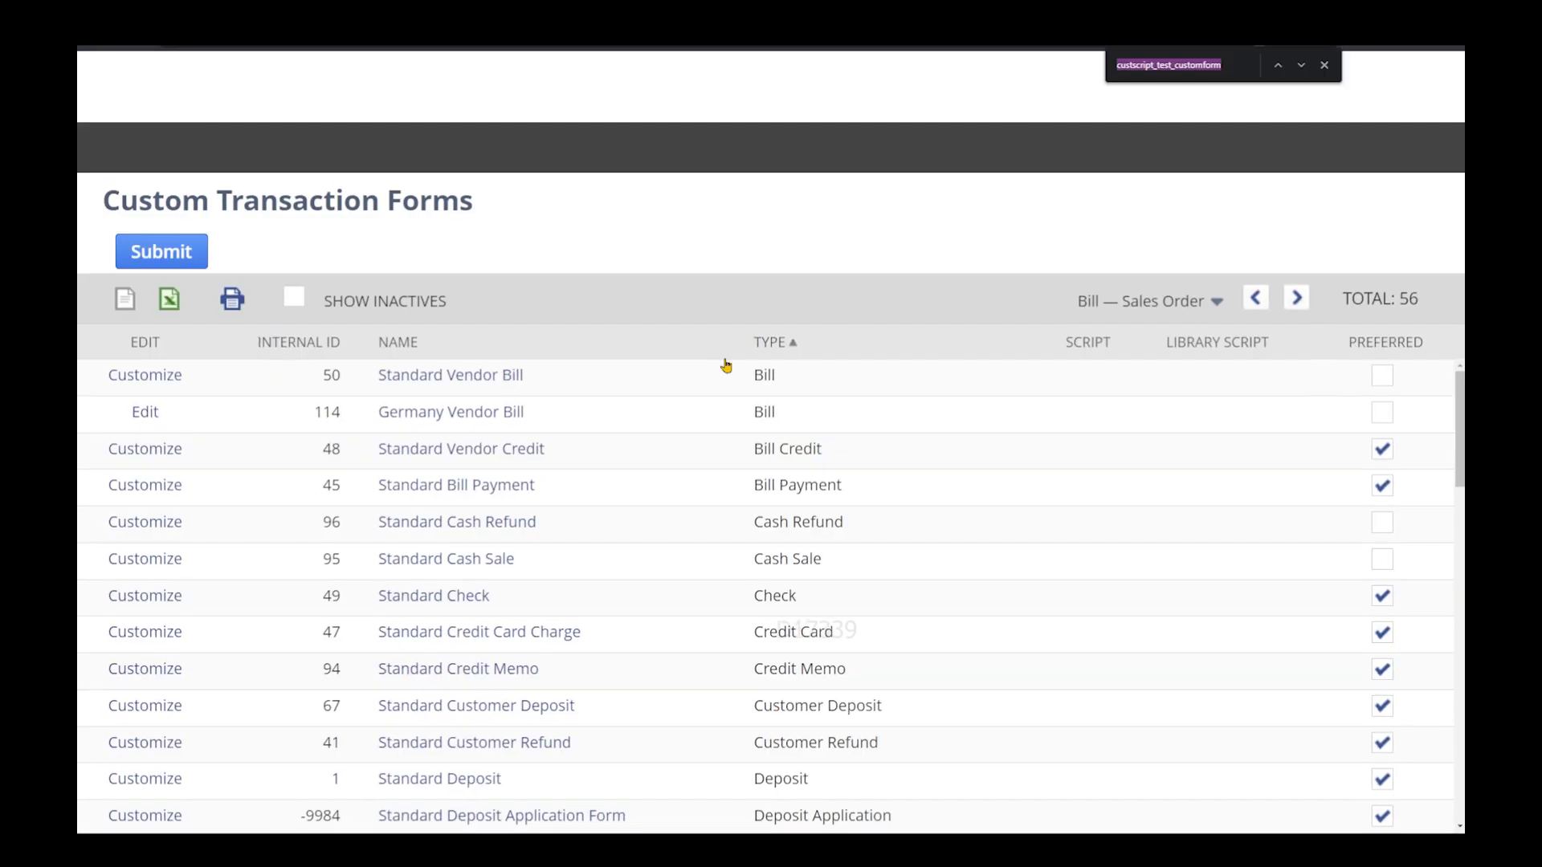
Confirm Standard Sales Order's internal ID is 68, then open Setup > Company > General Preferences.
text(Sta)
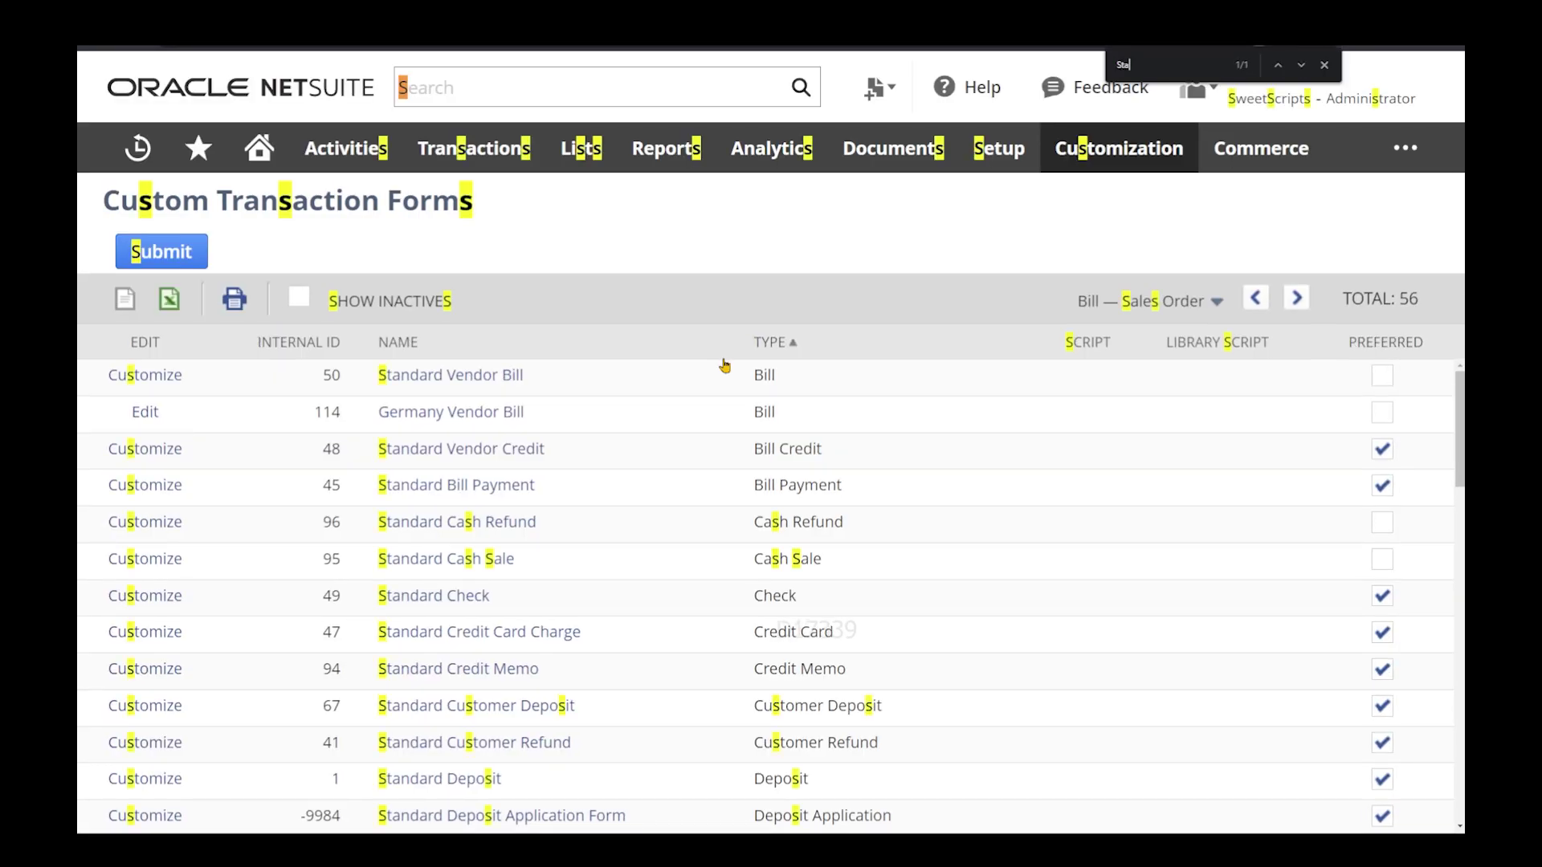
text(ndard Sale)
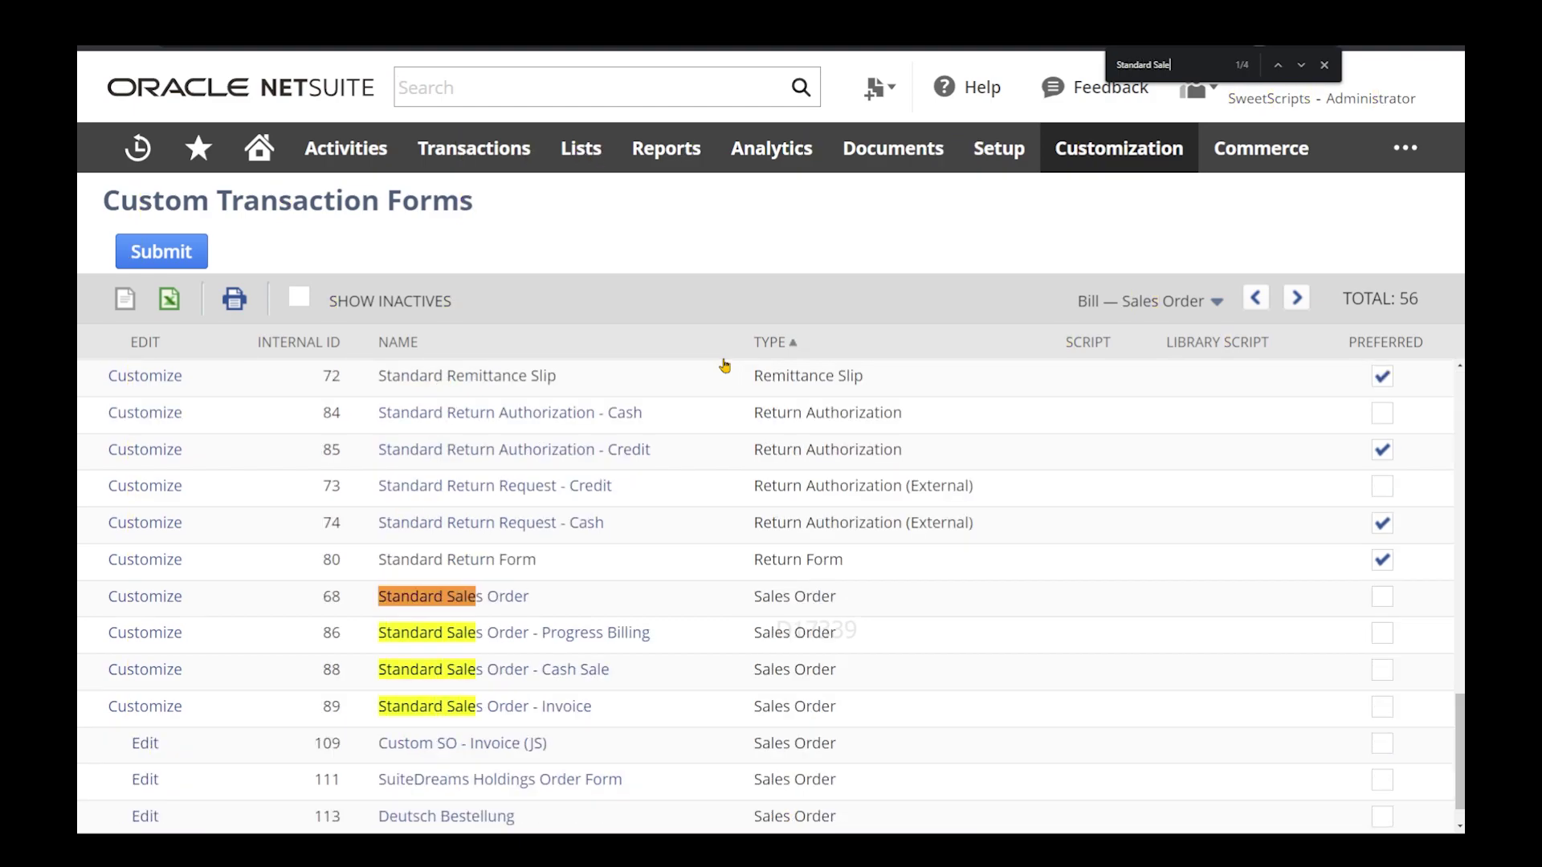
text(s)
drag(359, 595, 318, 599)
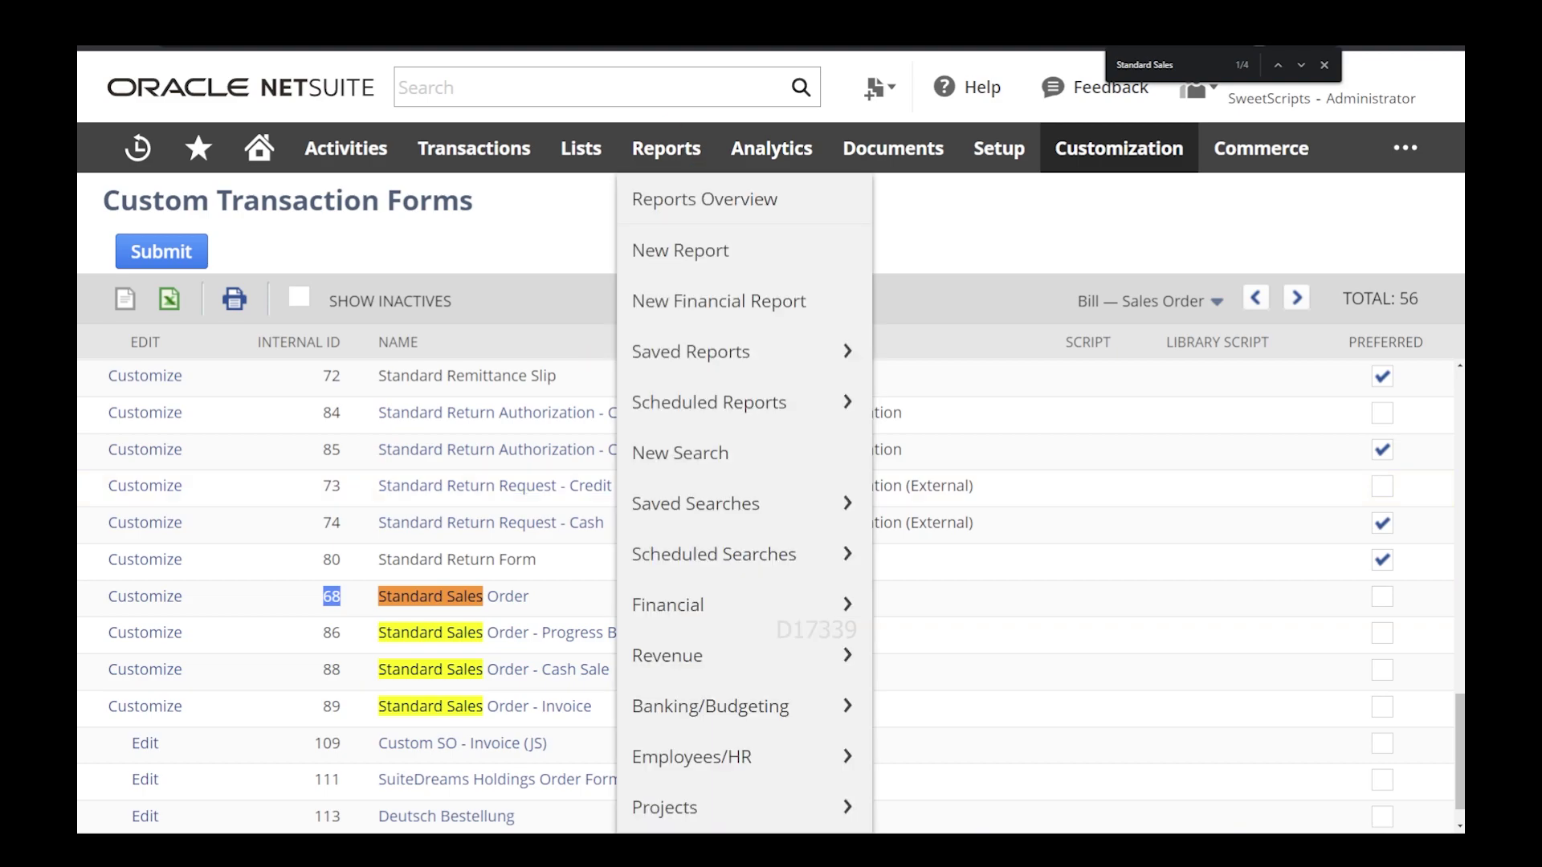
click(999, 148)
mouse_move(999, 148)
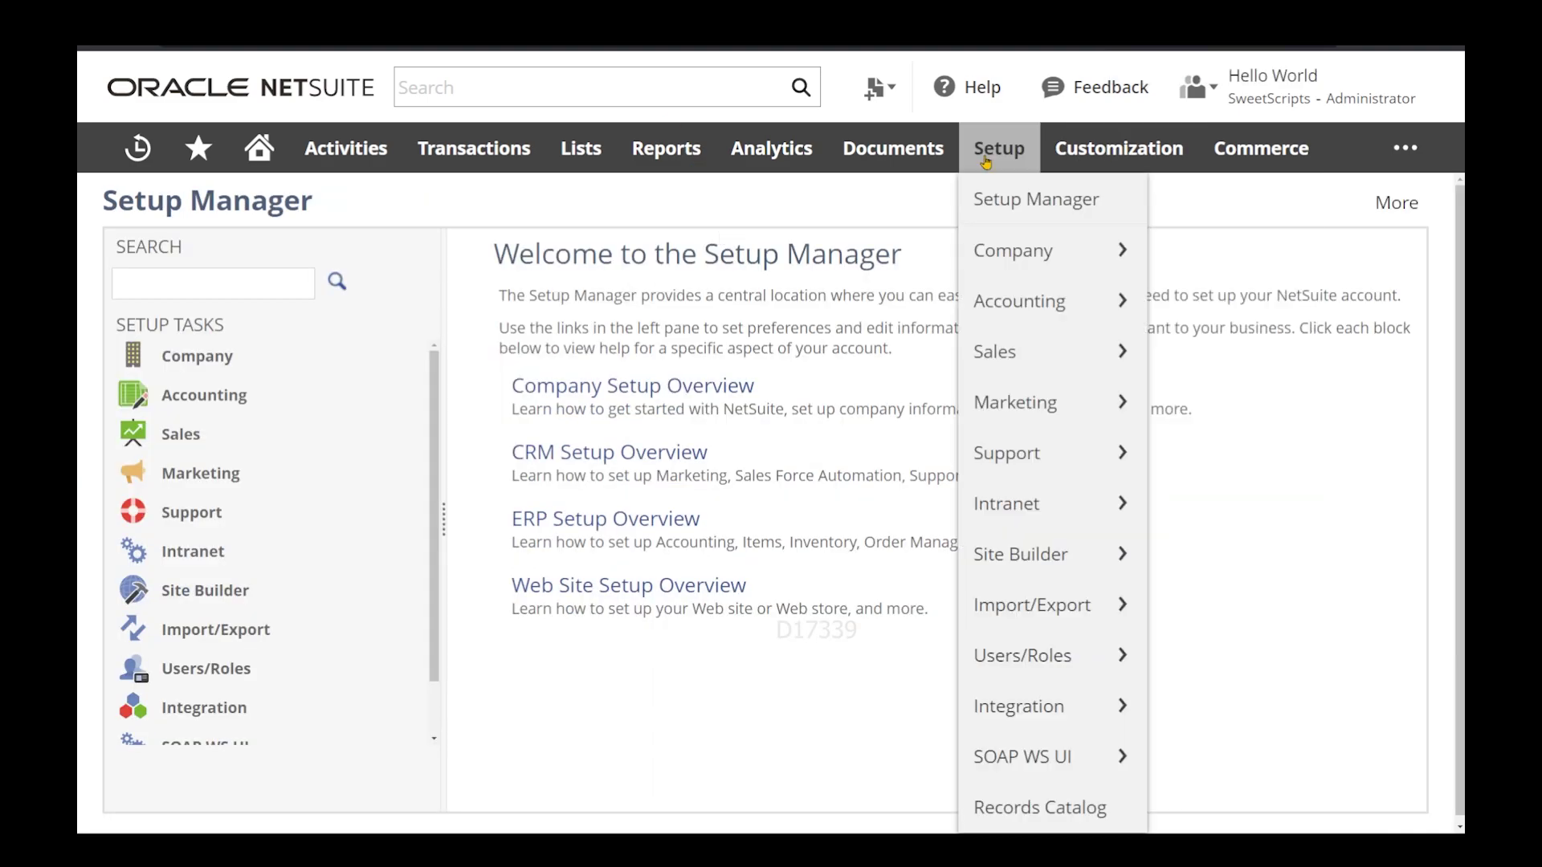
mouse_move(1014, 256)
scroll(1170, 465, down, 2)
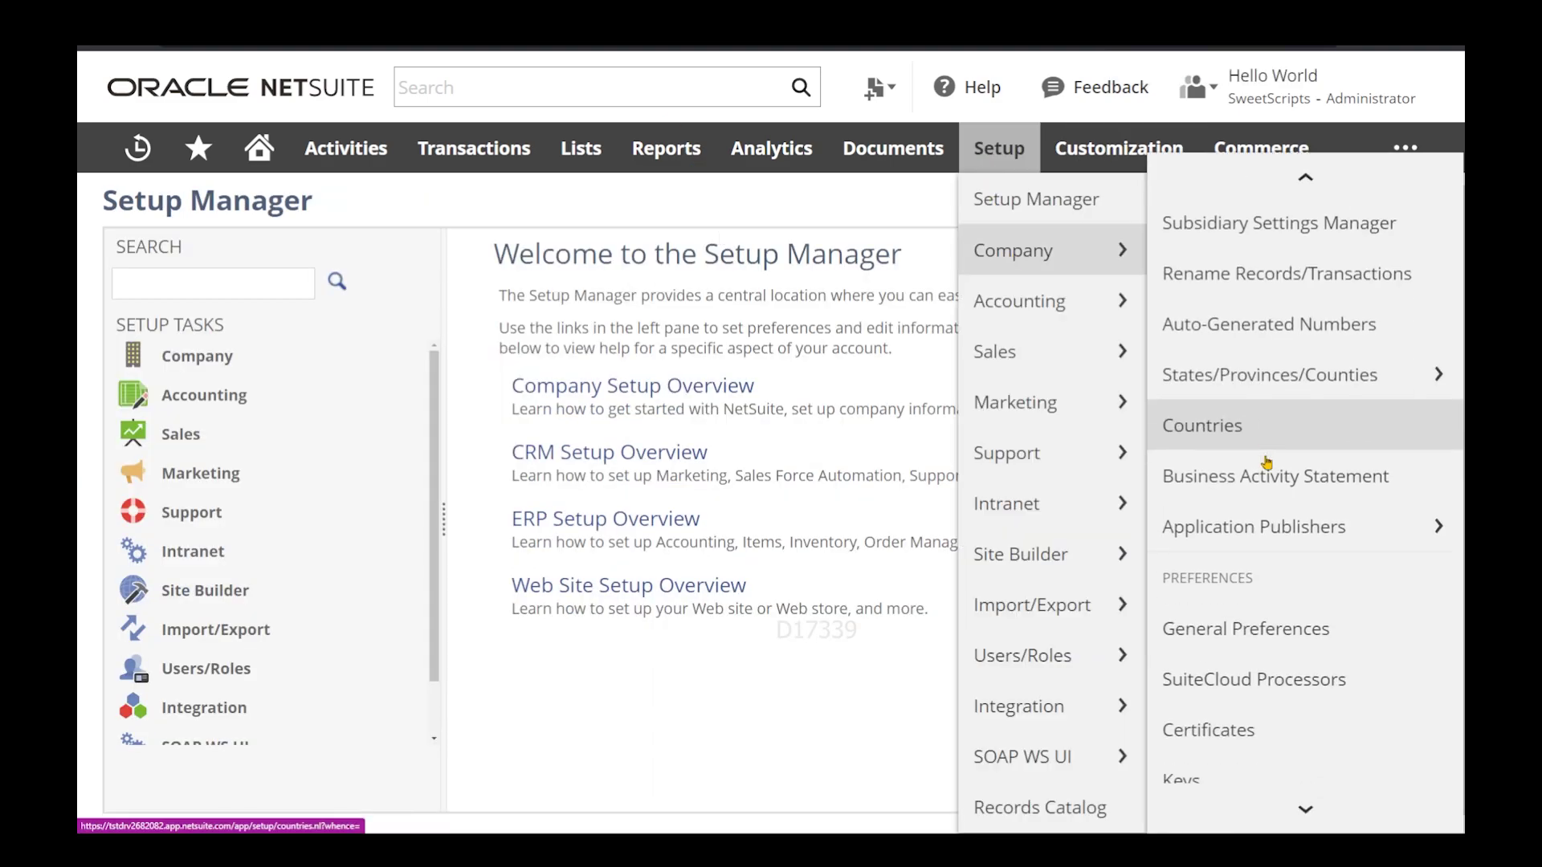
click(1244, 627)
scroll(534, 365, down, 5)
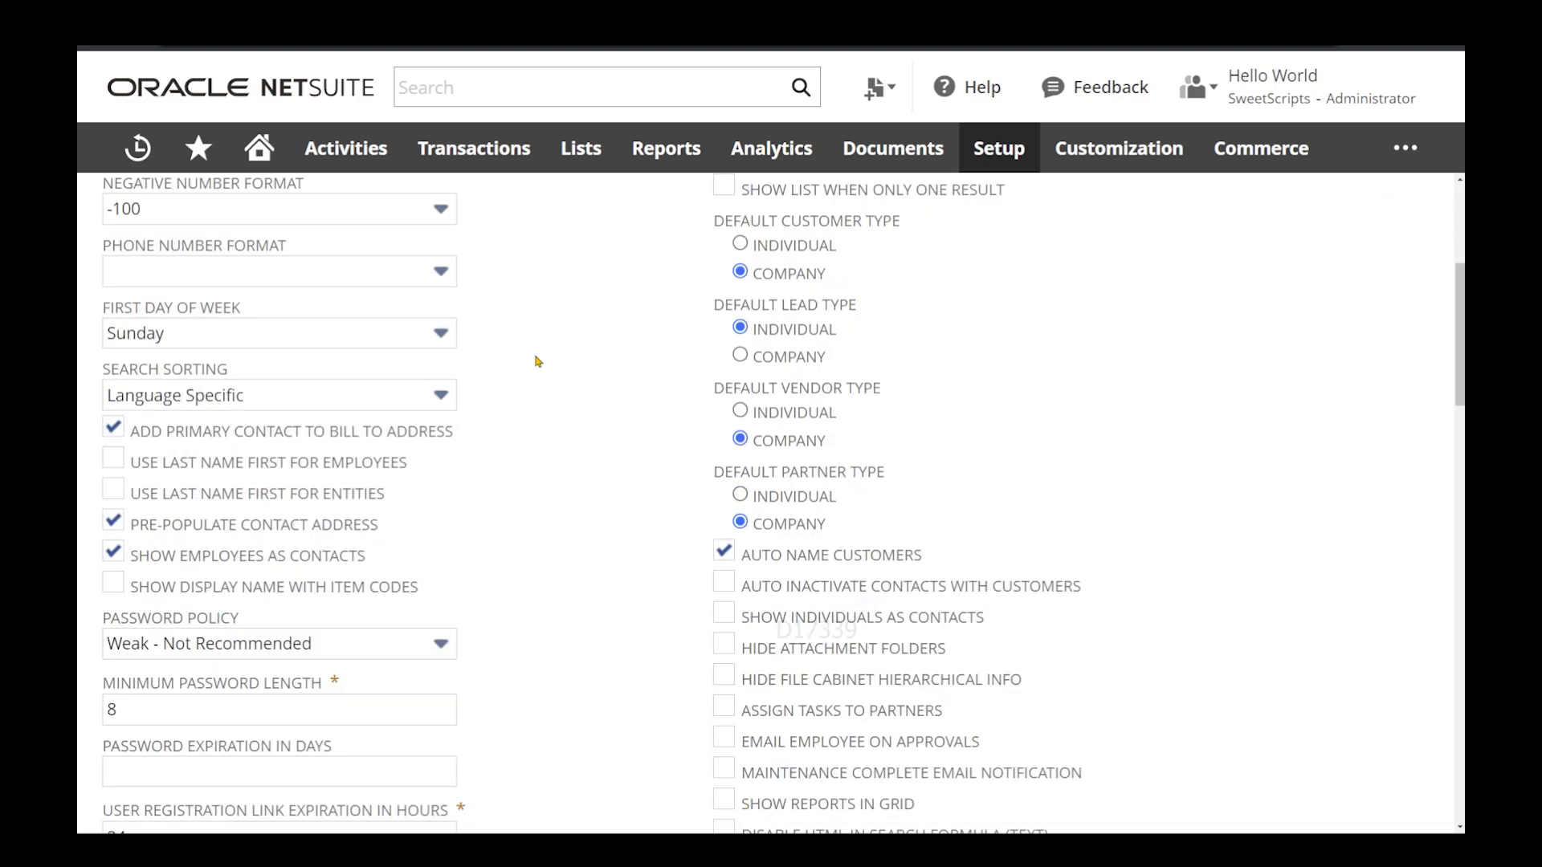
scroll(538, 362, down, 10)
View the Custom Preferences subtab, then select the salesorder record type in SS_ScriptParameterTwo.js.
click(668, 560)
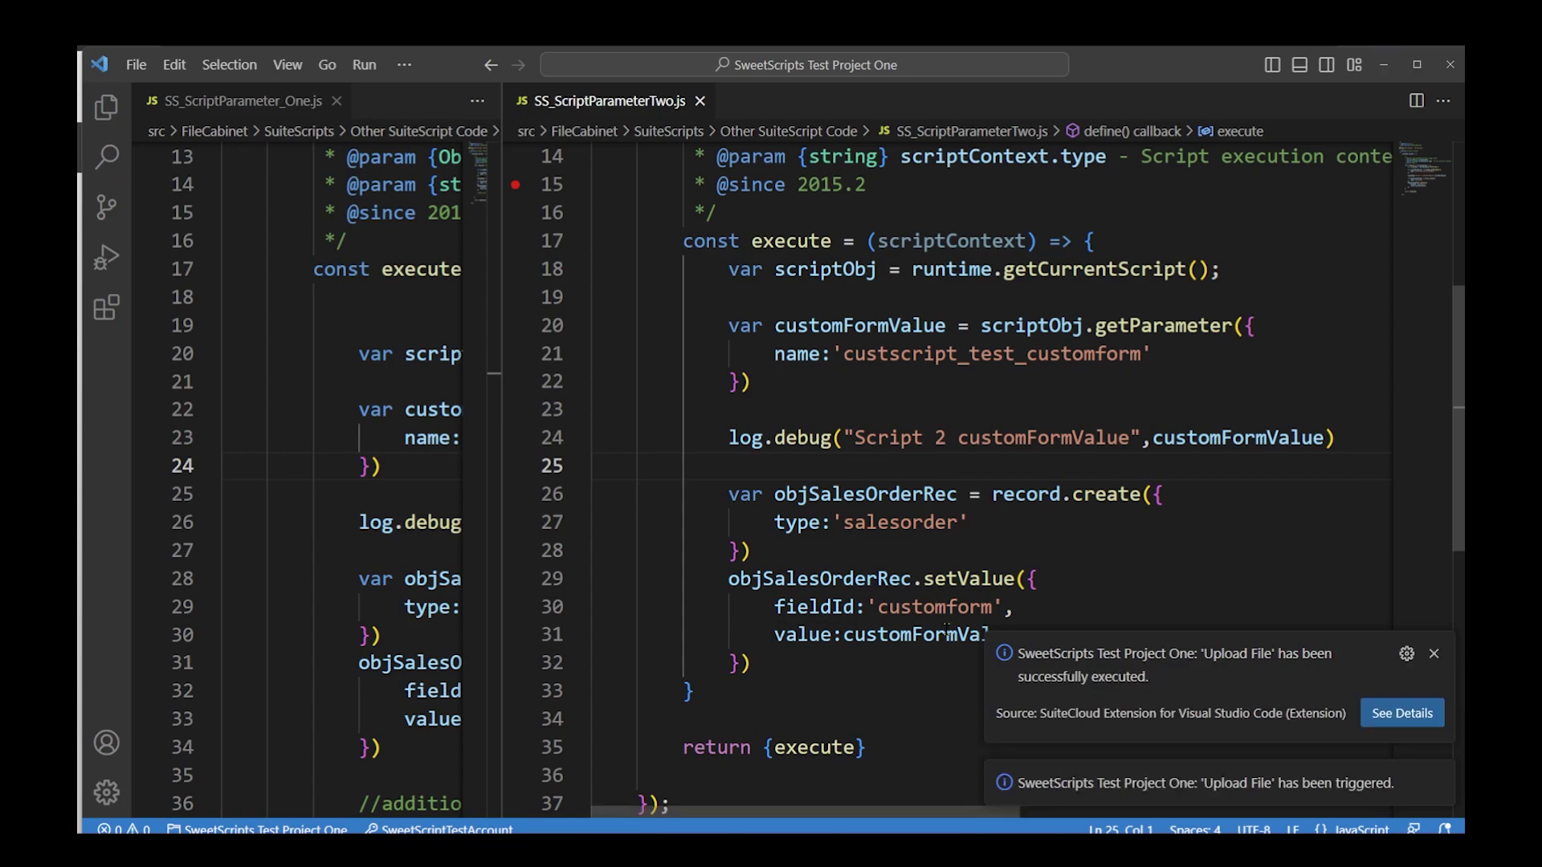
click(898, 540)
scroll(898, 540, down, 2)
key(Up)
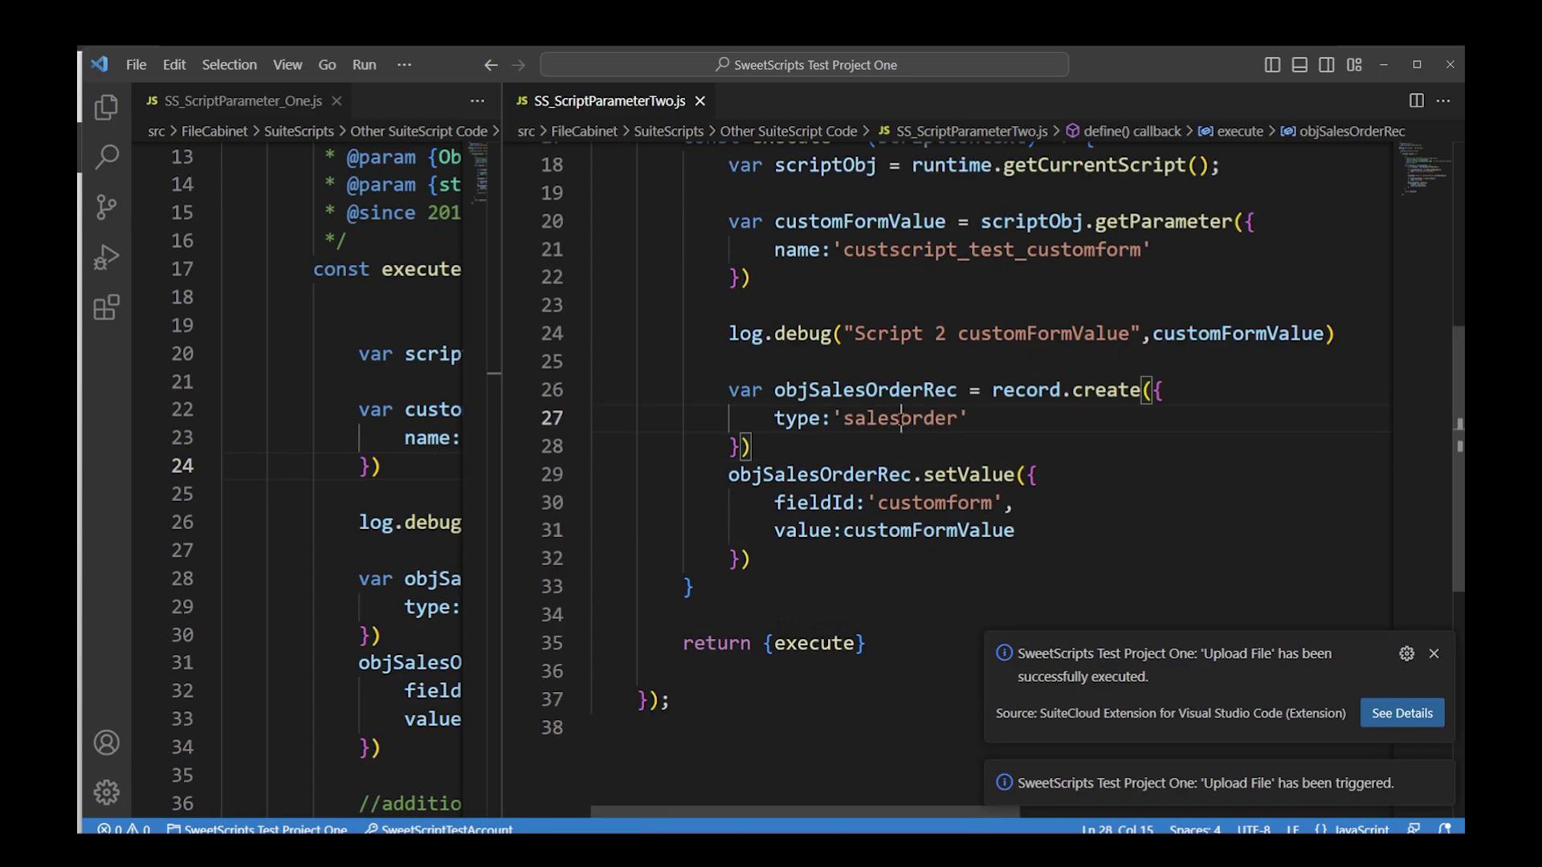
key(End)
key(Left)
key(ctrl+shift+Left)
Highlight the customform field id on line 30, which is set to customFormValue.
click(931, 504)
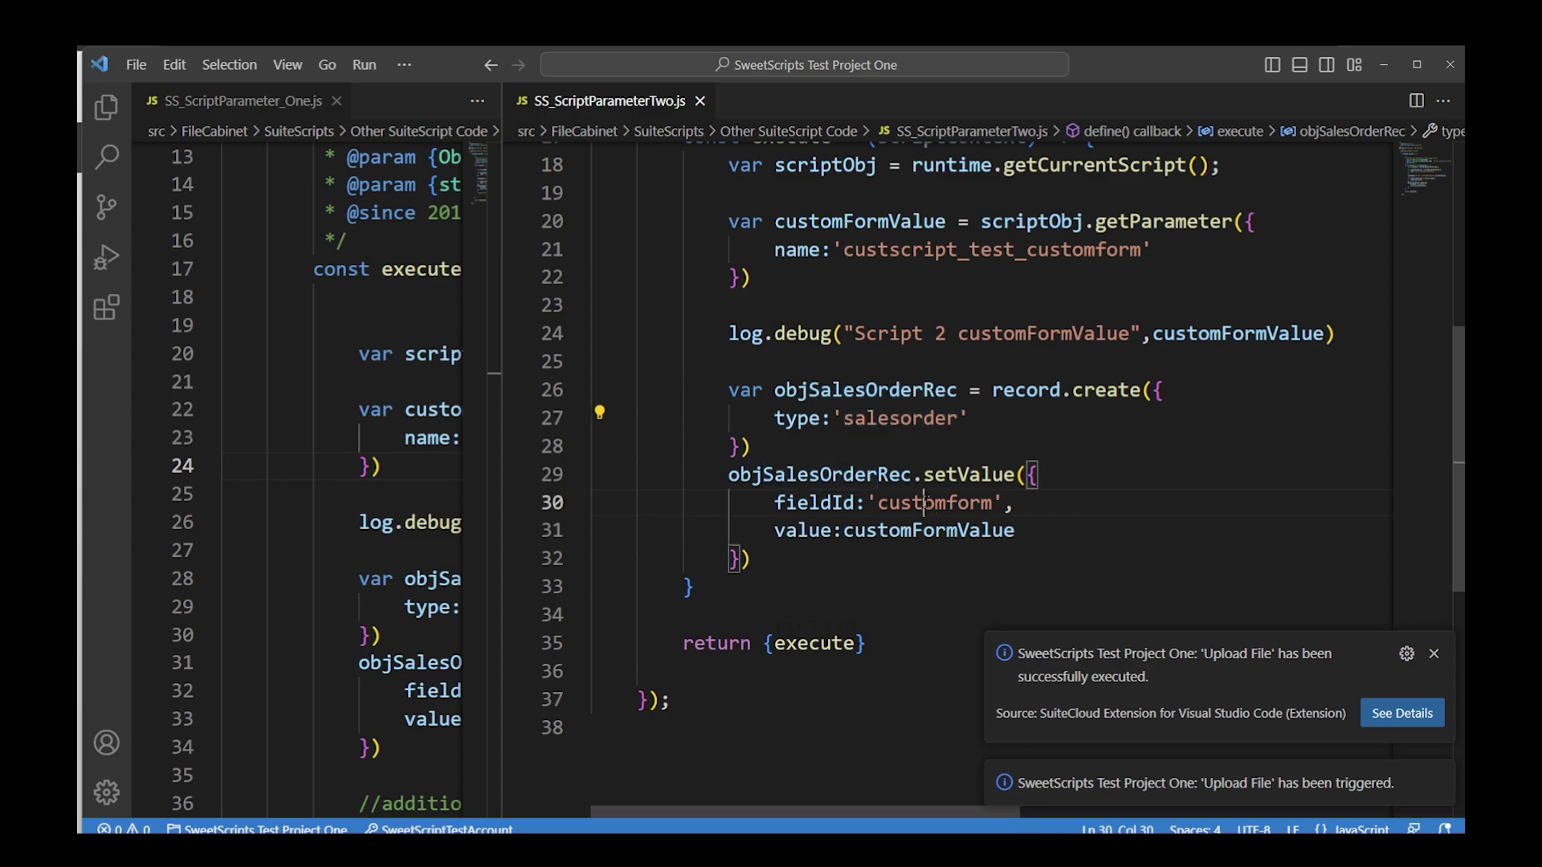
double_click(932, 505)
click(1118, 514)
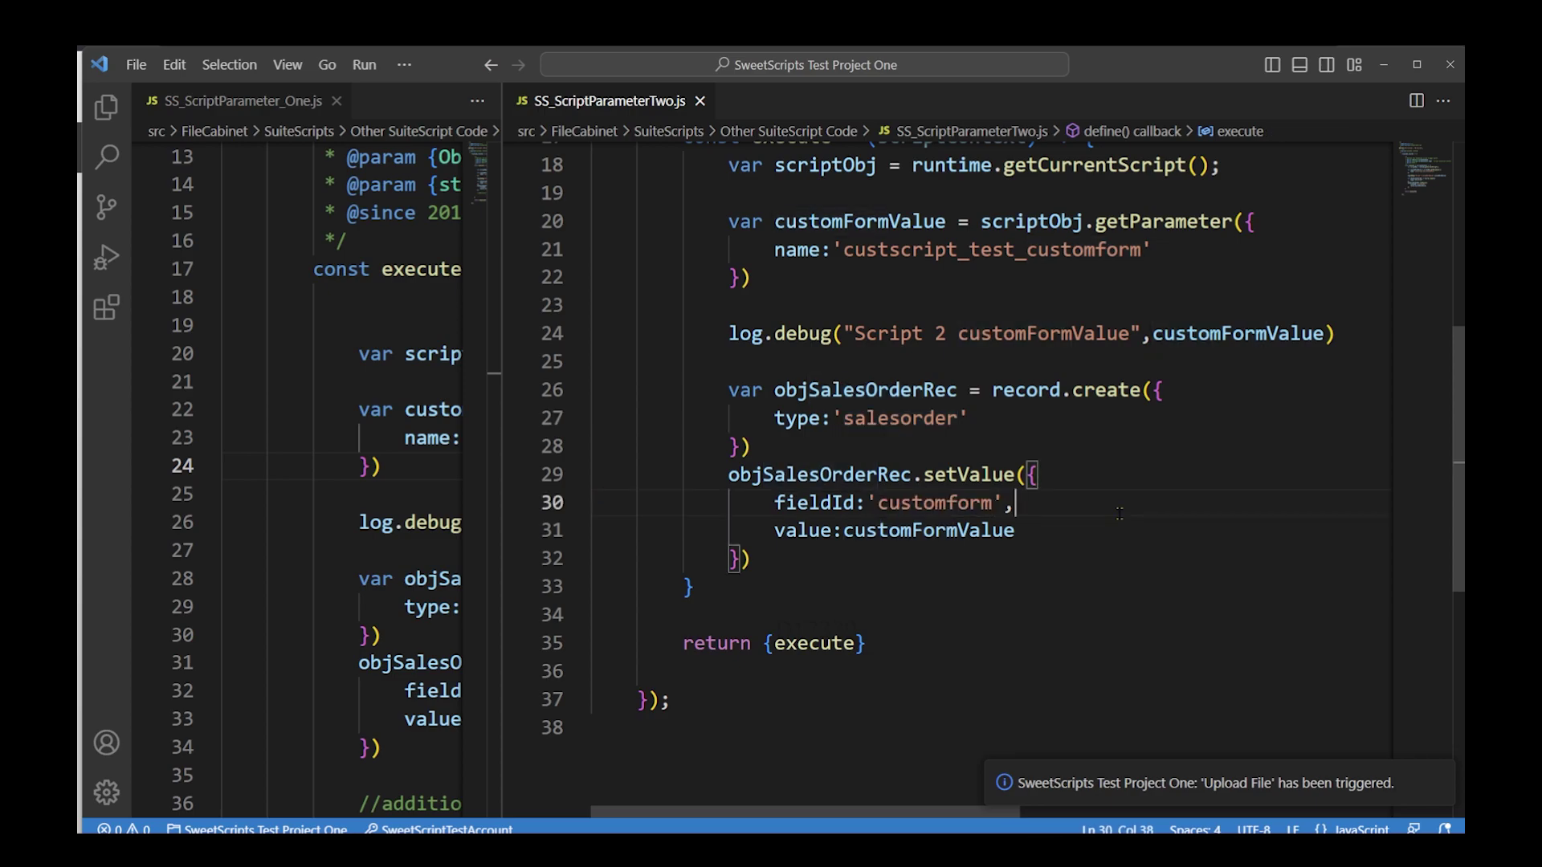